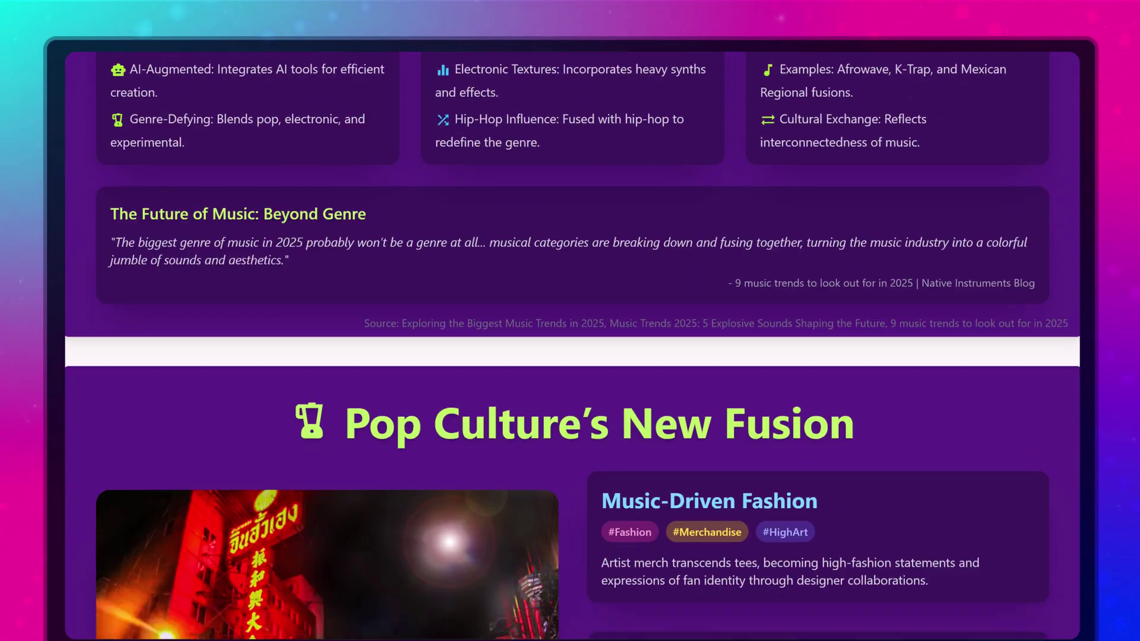
Scroll through the home page's showcase presentation cards and back up to the empty task box.
scroll(572, 344, down, 5)
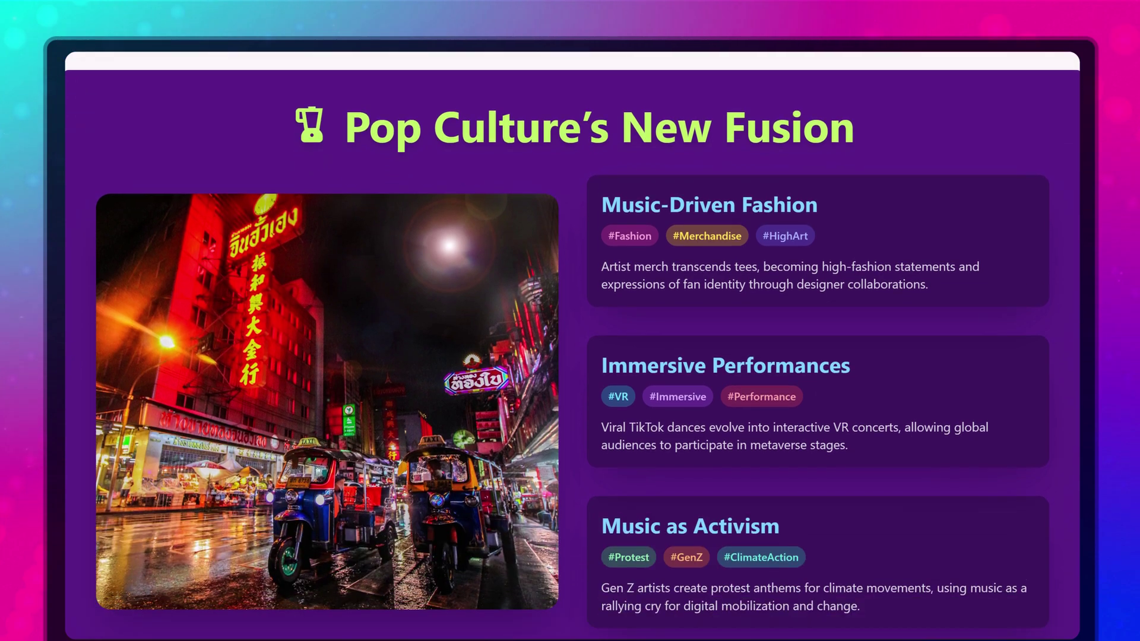
scroll(573, 344, down, 10)
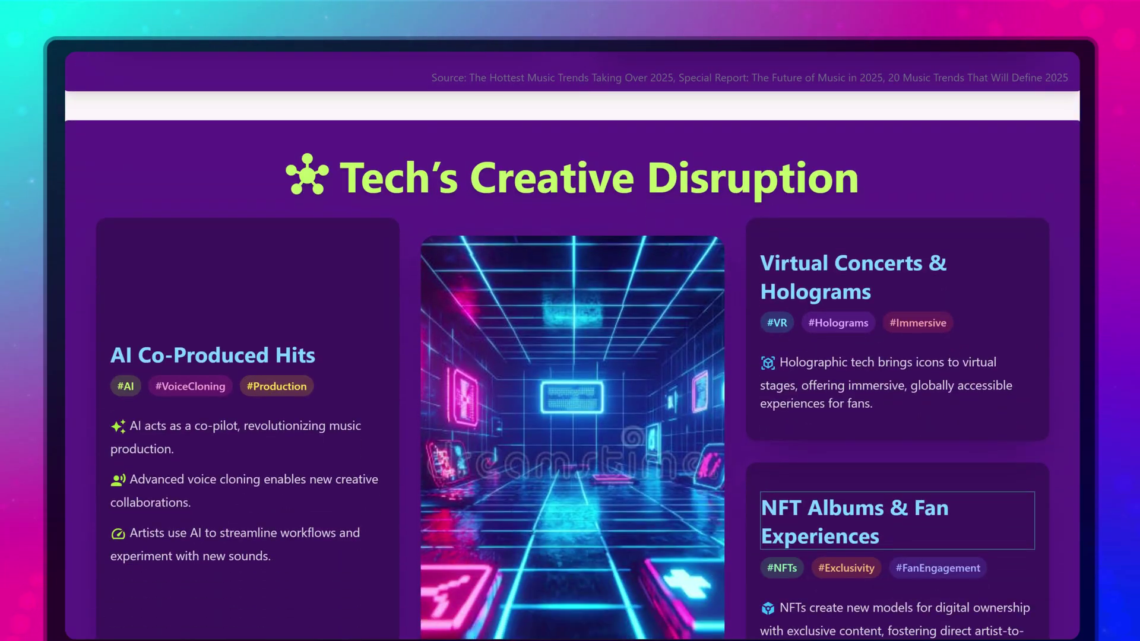
scroll(572, 344, down, 10)
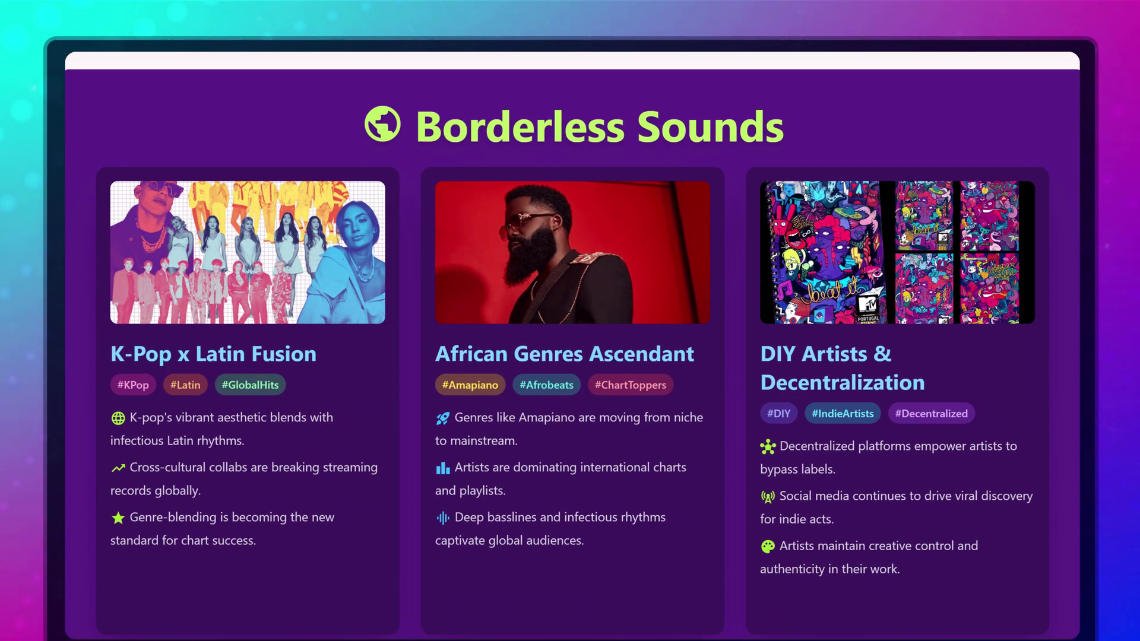
scroll(572, 344, down, 10)
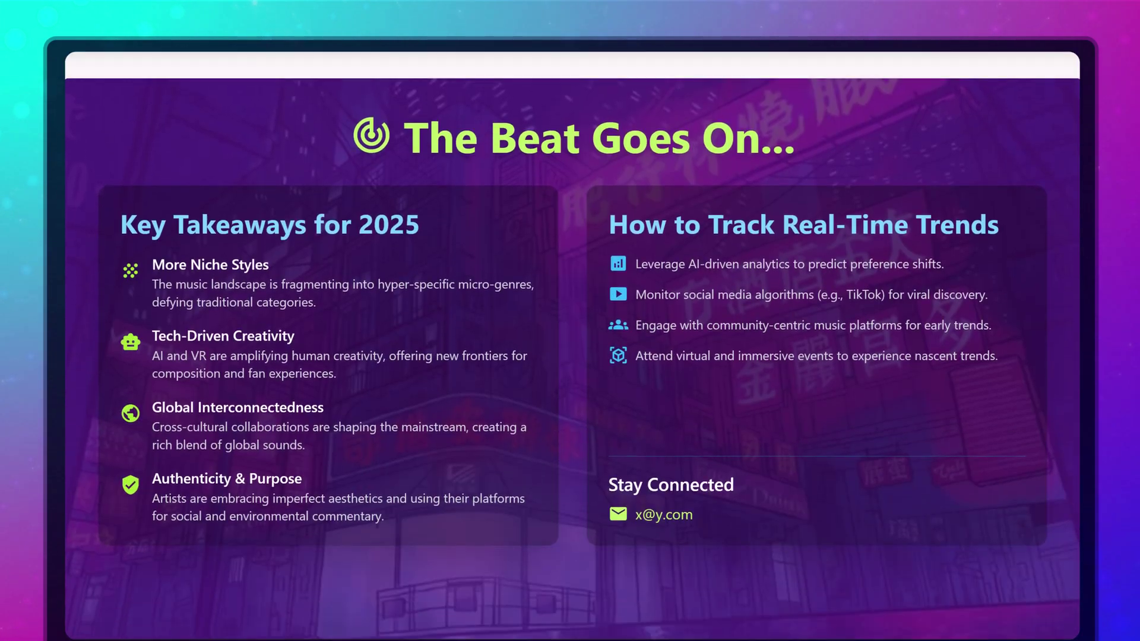
scroll(572, 345, down, 1)
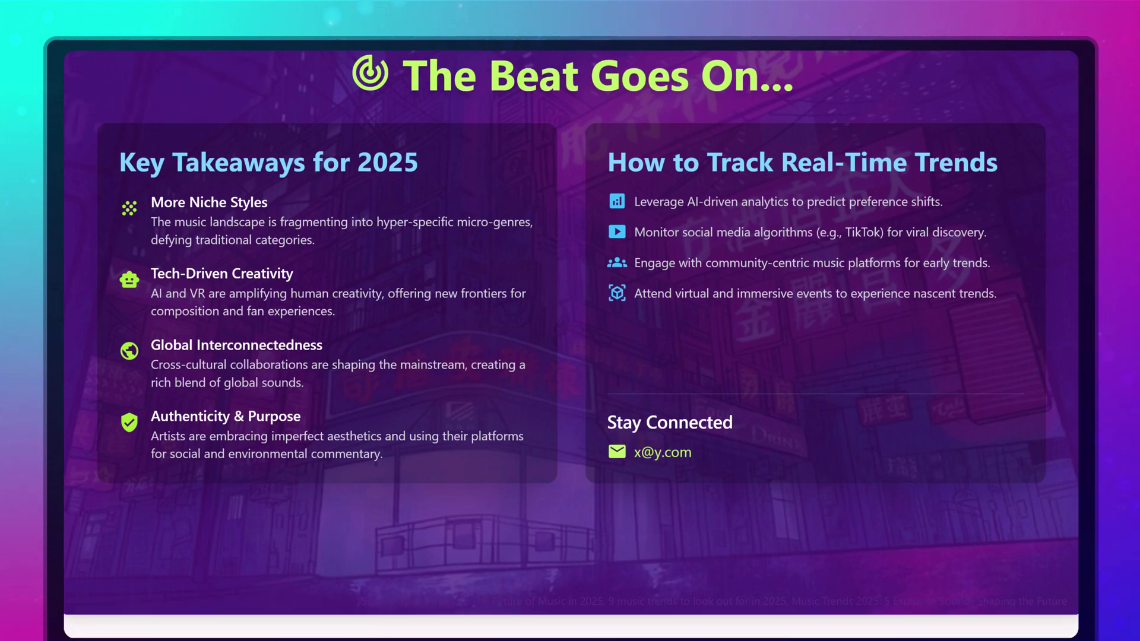
scroll(572, 344, up, 15)
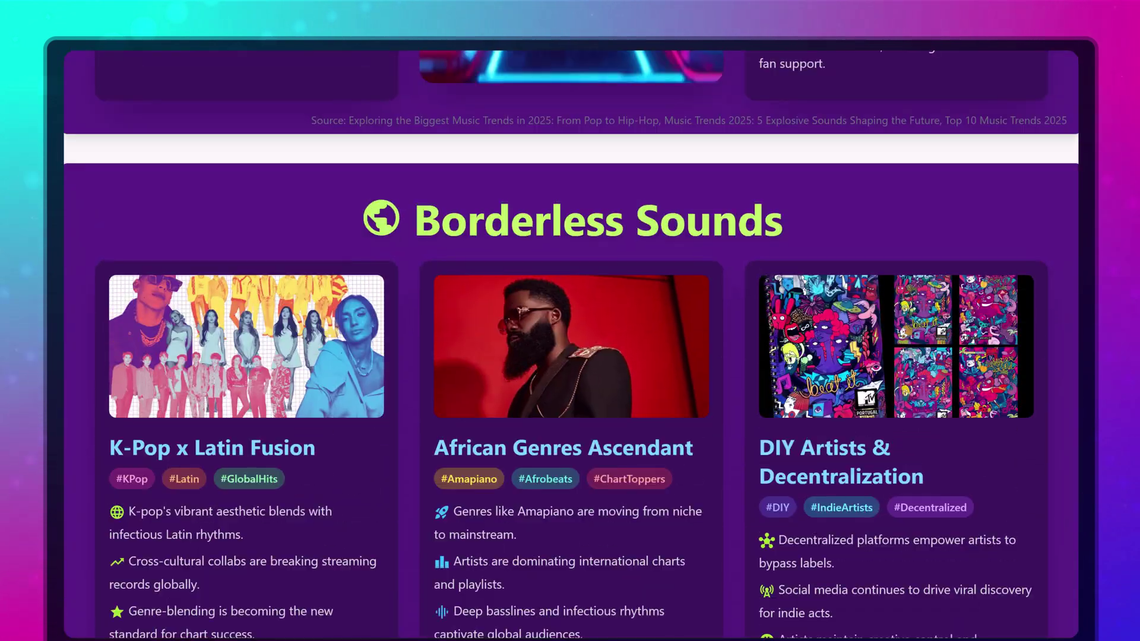
scroll(572, 345, up, 15)
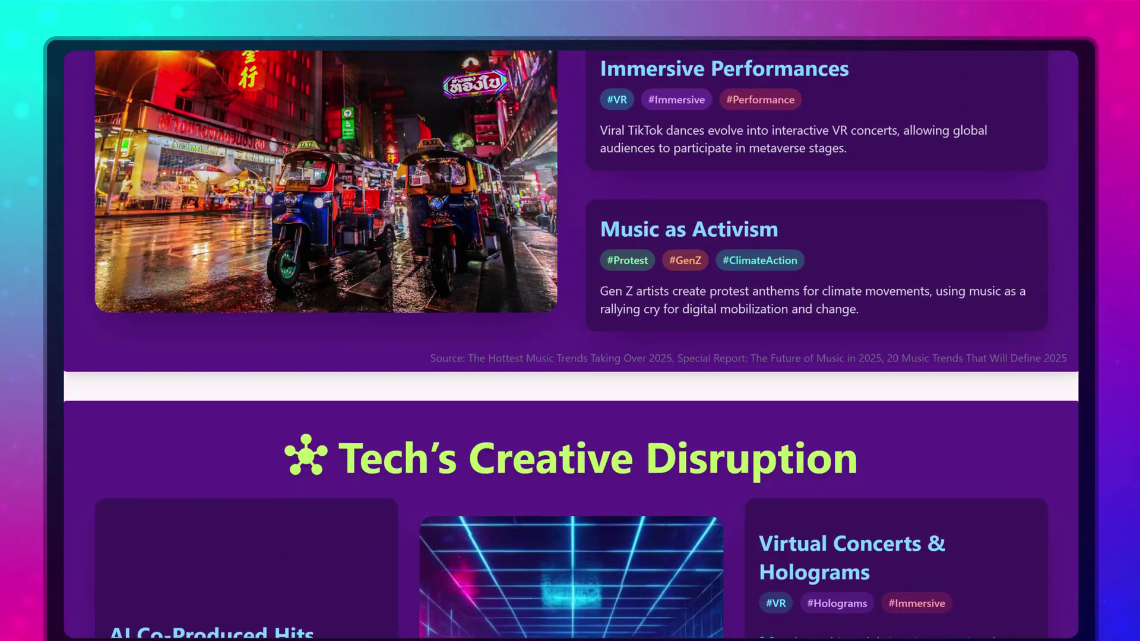
scroll(572, 345, up, 14)
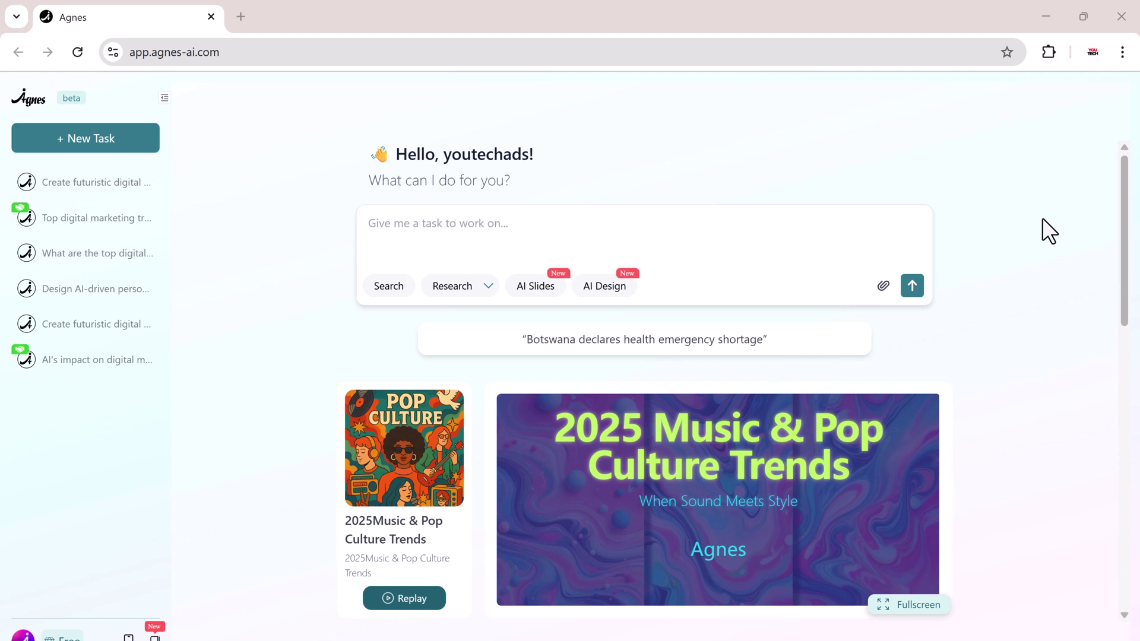
scroll(767, 357, down, 9)
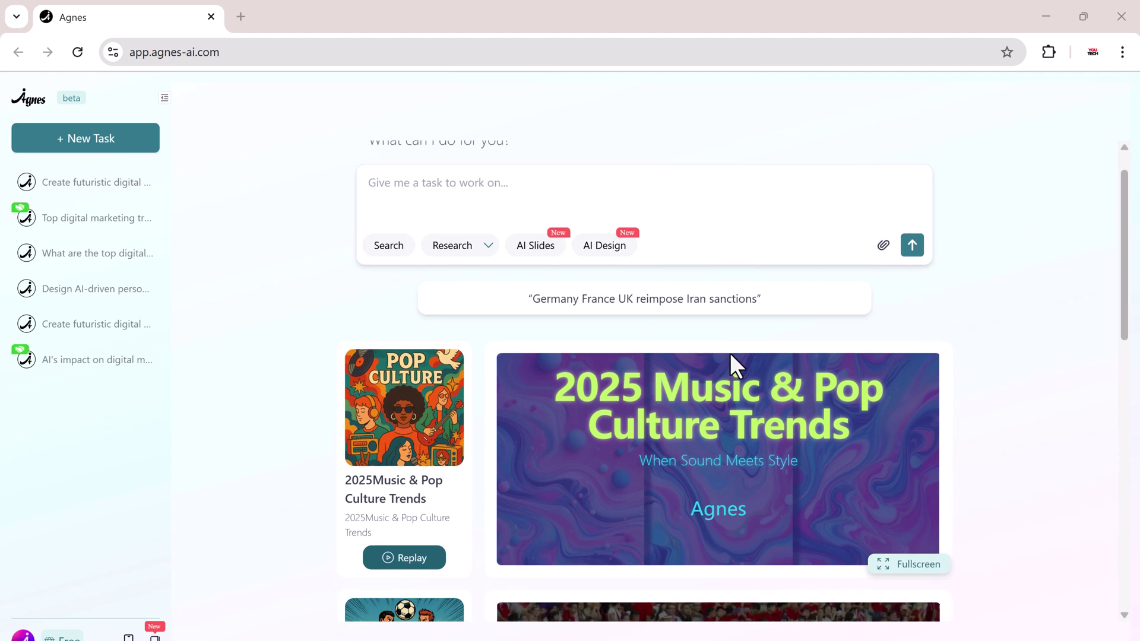
scroll(1044, 372, down, 4)
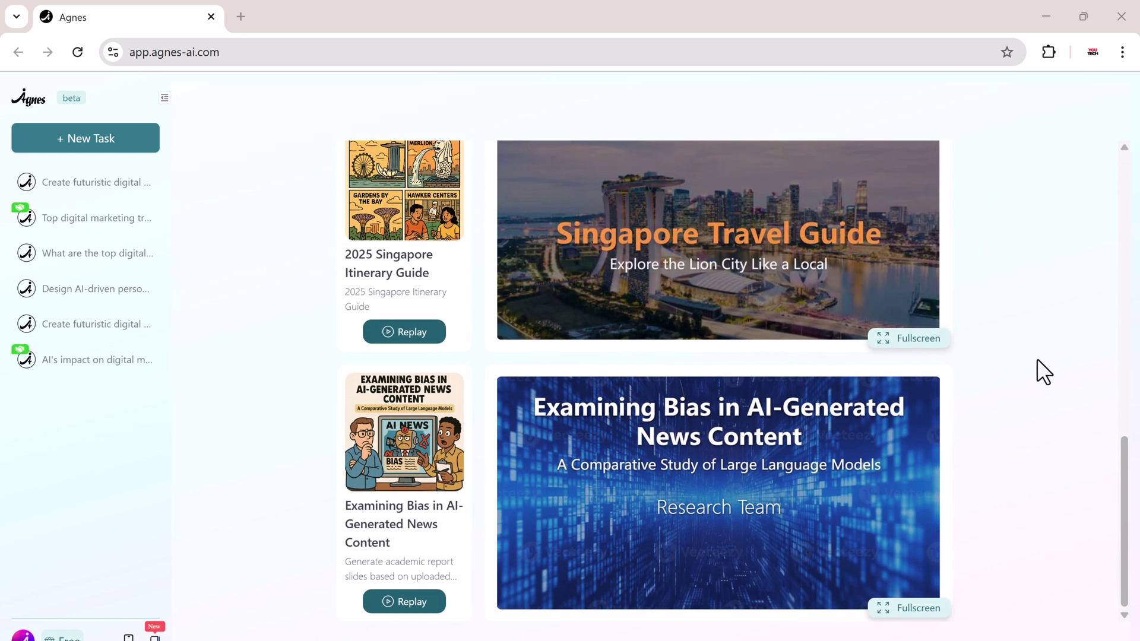
scroll(1037, 360, up, 6)
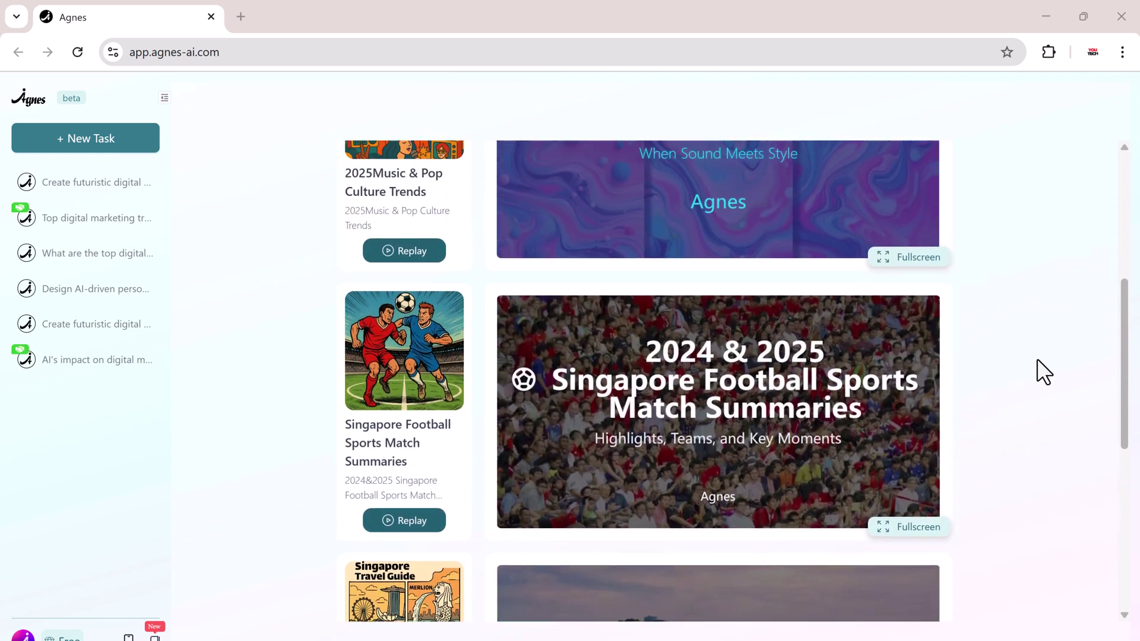
scroll(1043, 372, up, 6)
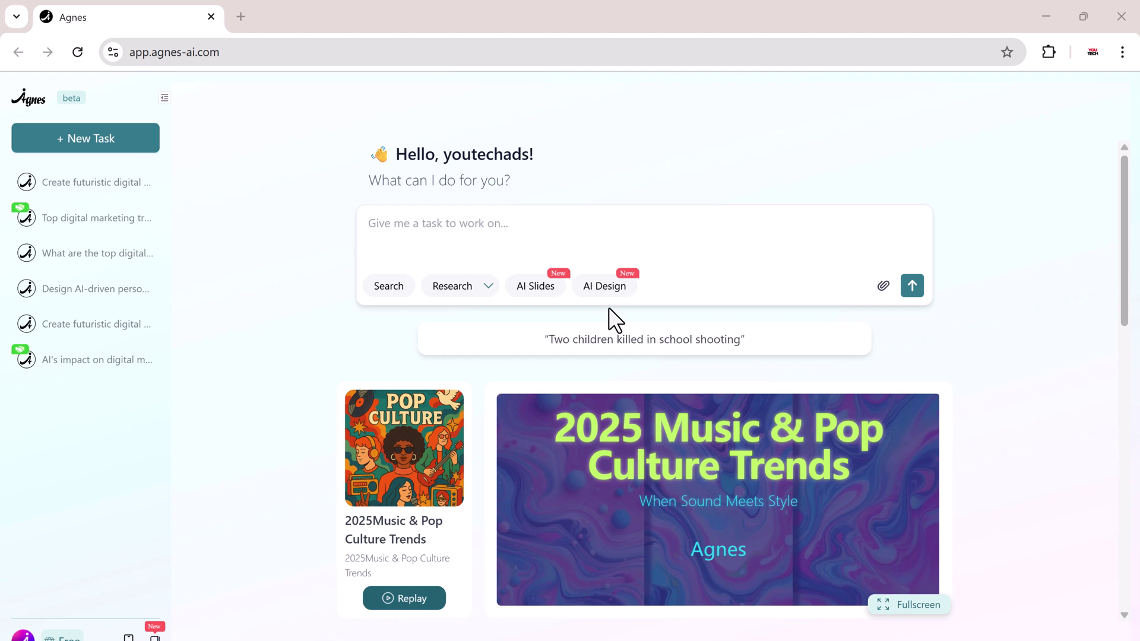
Ask in Search mode: 'What are the top digital marketing trends expected by 2030?'.
click(387, 288)
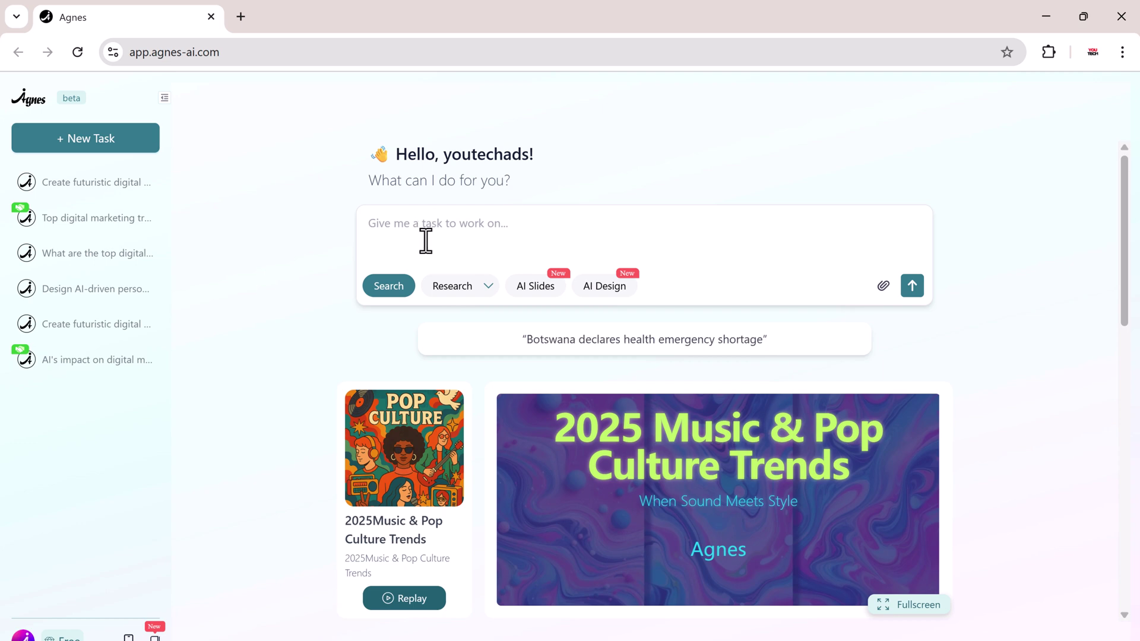
text(What are the top digital marketing trends expected by 2030?)
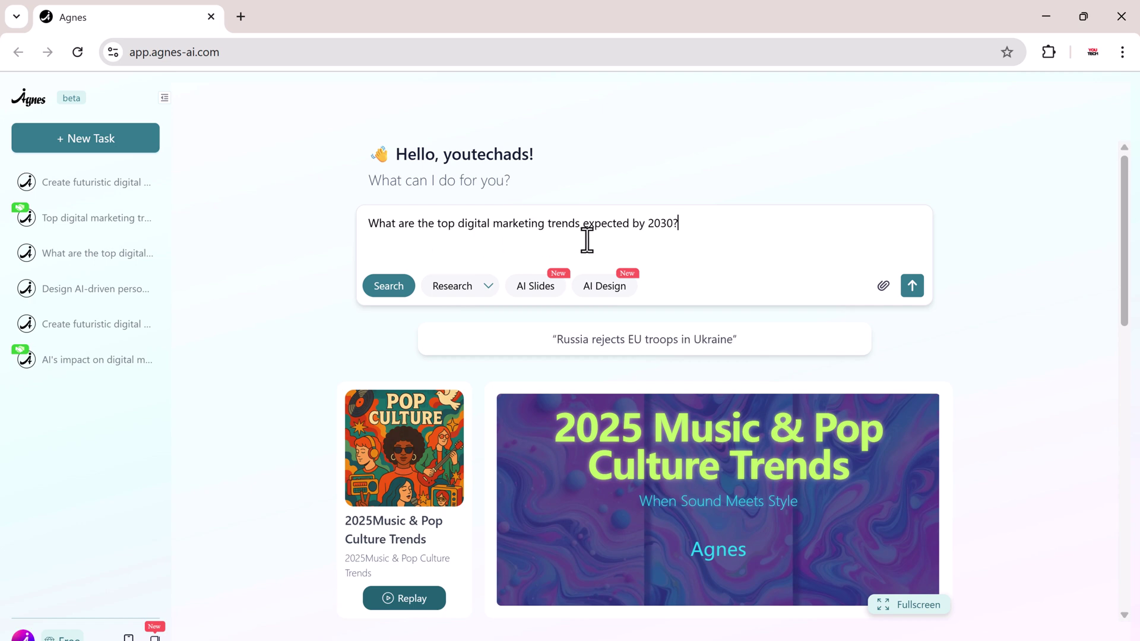
click(912, 288)
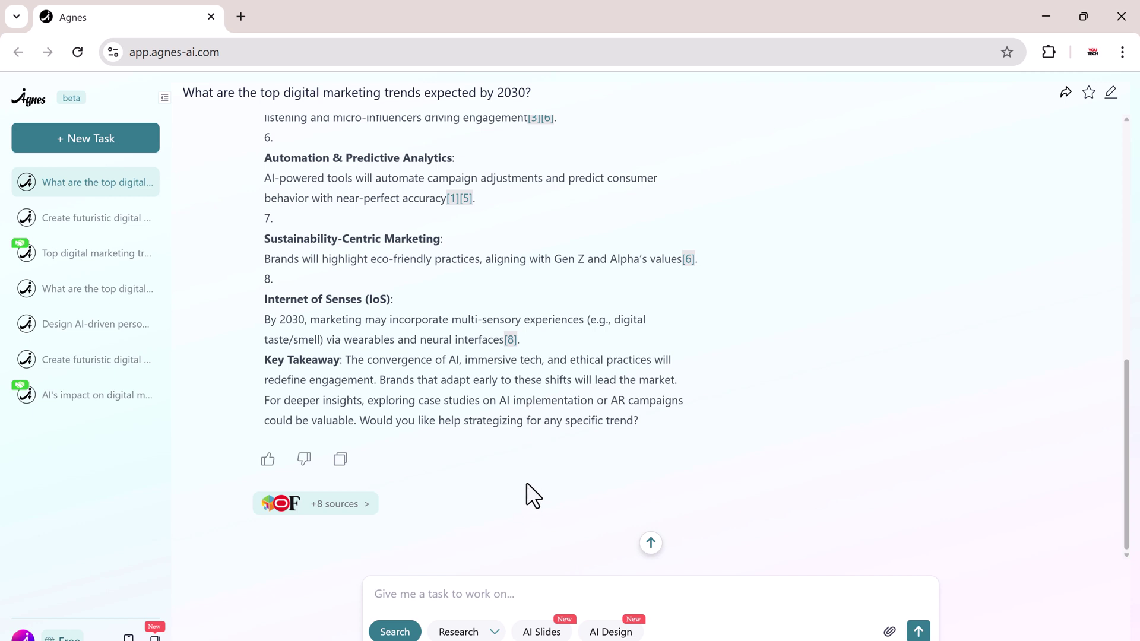
Send a Wide Research request on how AI will transform digital marketing by 2030.
click(460, 634)
click(495, 633)
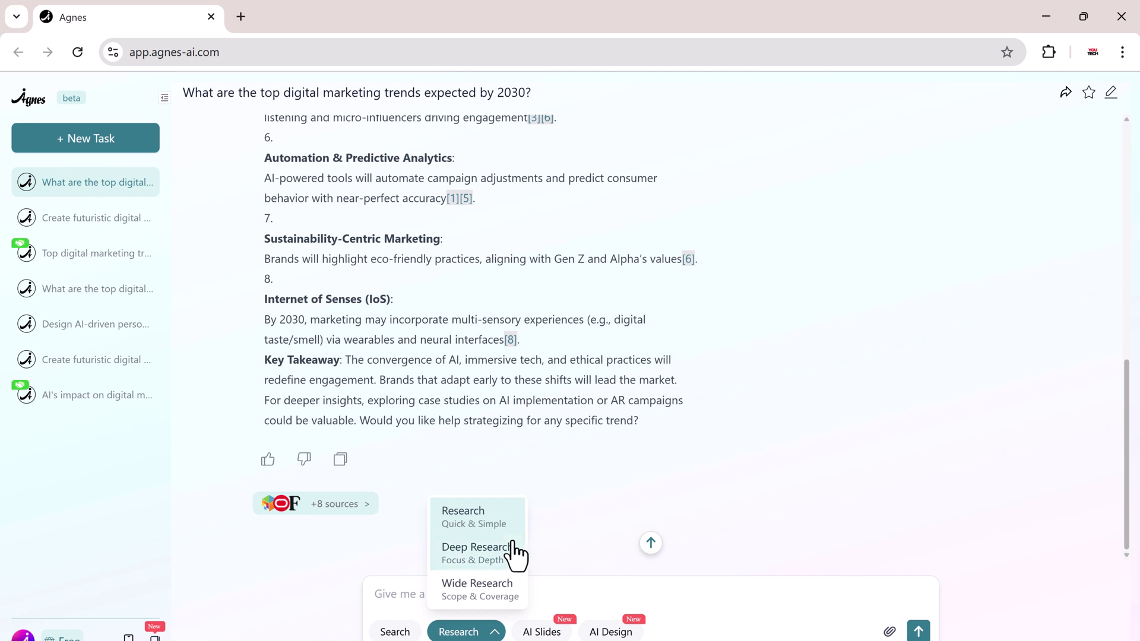
click(517, 594)
text(How AI will transform digital marketing by 2030)
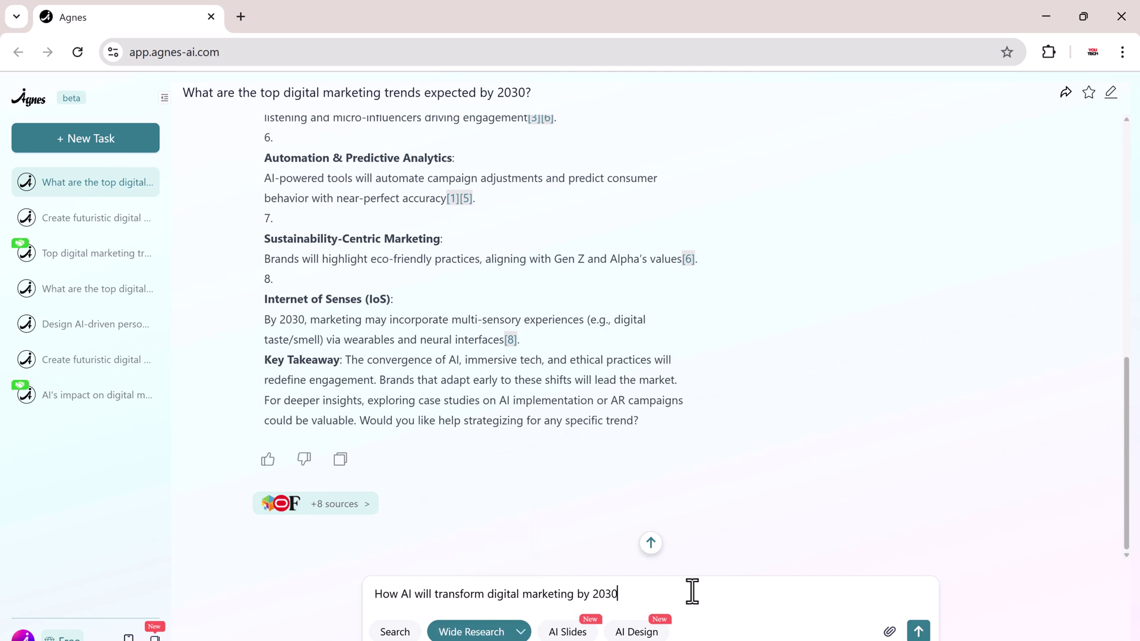
key(Return)
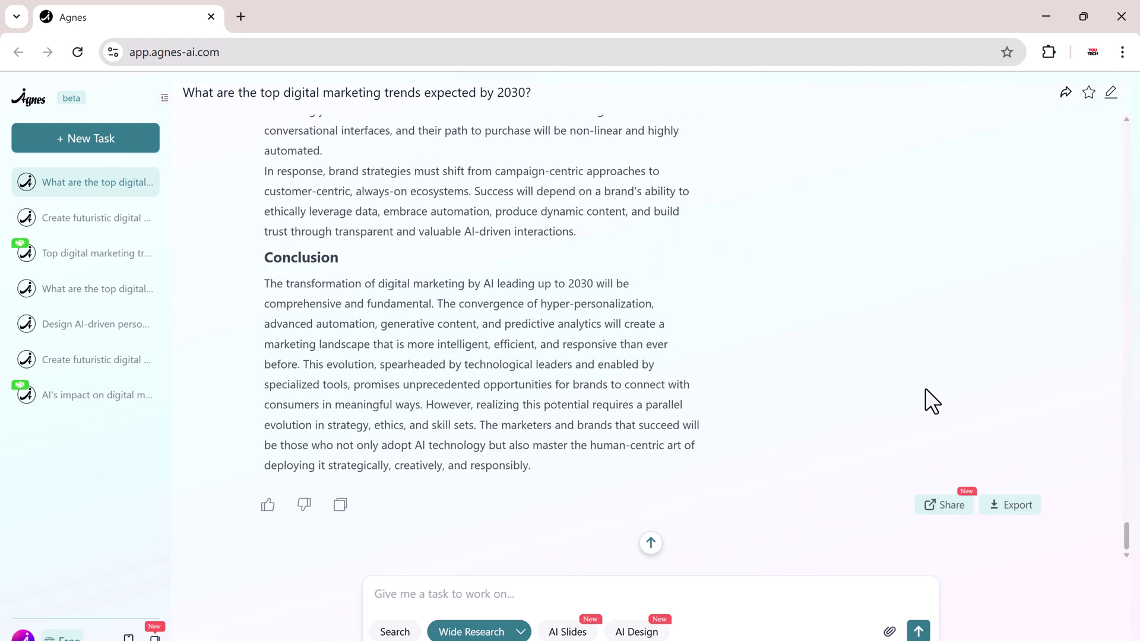
scroll(1127, 451, up, 10)
scroll(1128, 451, up, 20)
scroll(669, 399, down, 1)
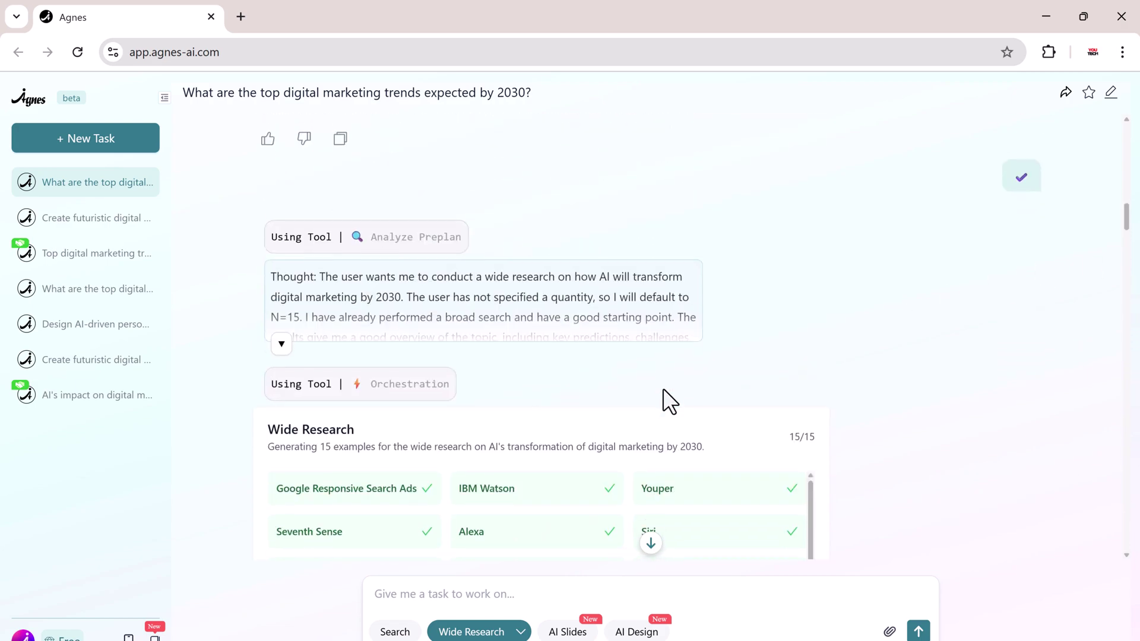
scroll(662, 386, down, 2)
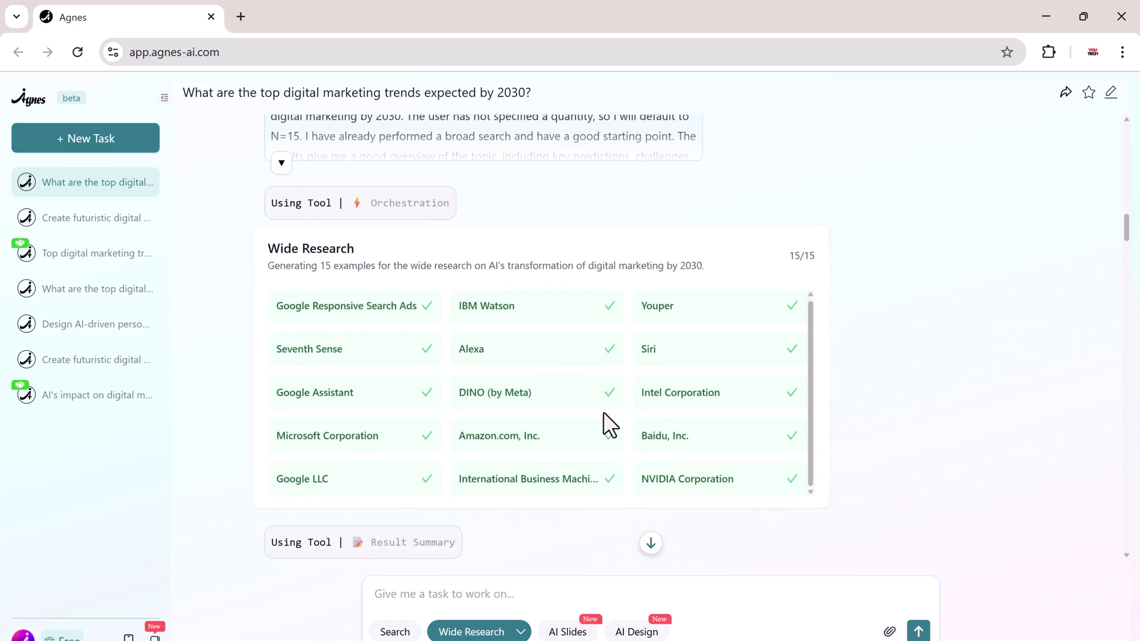
scroll(827, 463, down, 8)
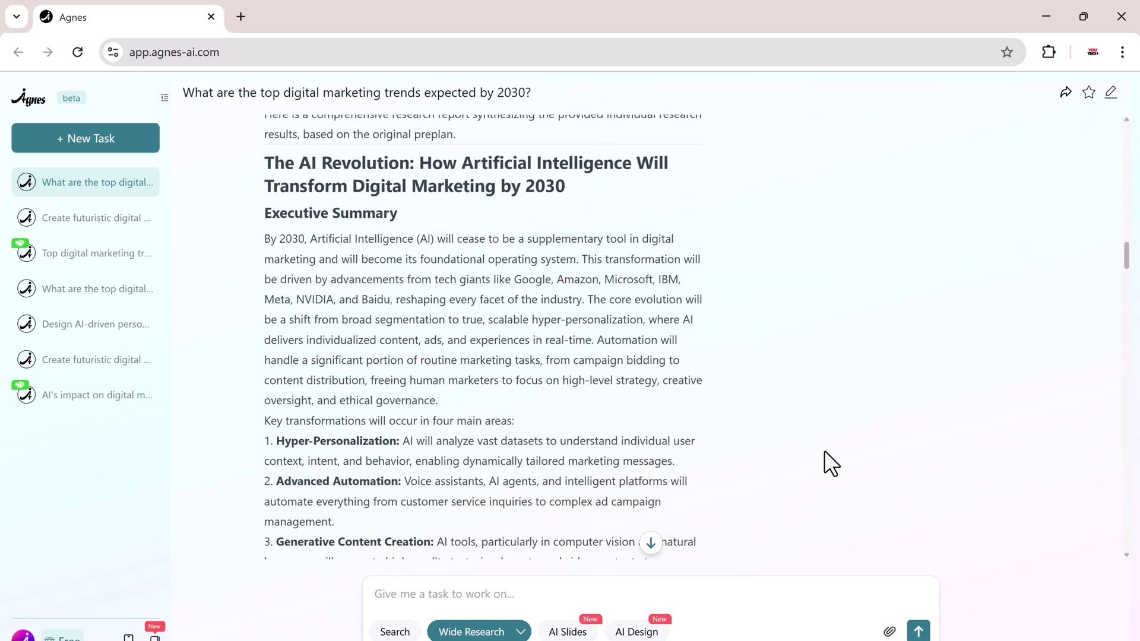
scroll(824, 450, down, 8)
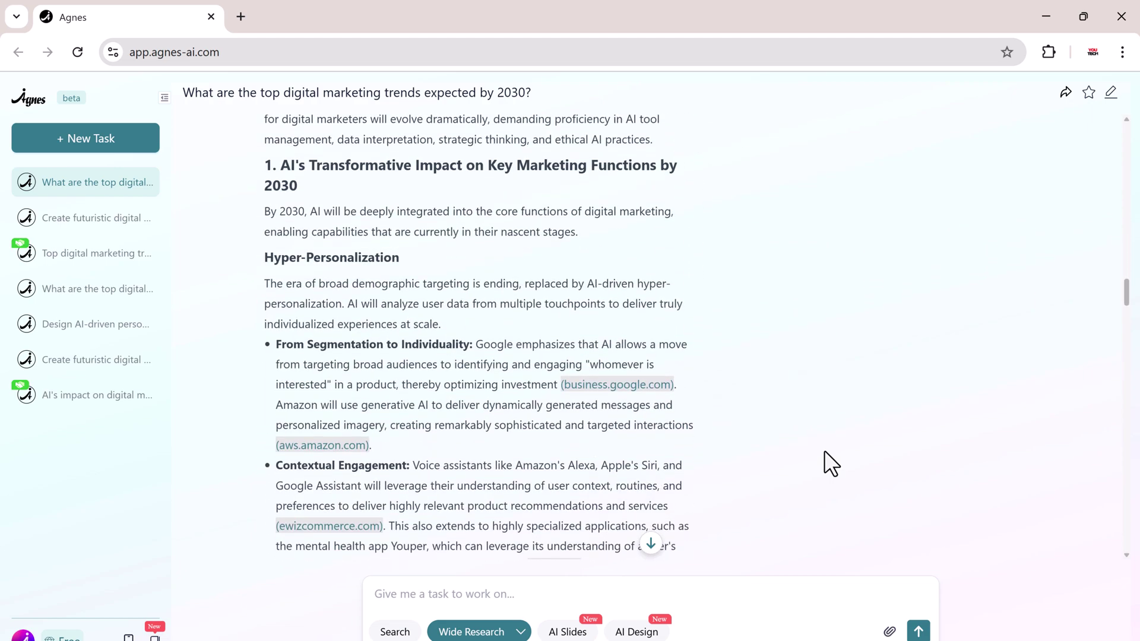
scroll(825, 452, down, 15)
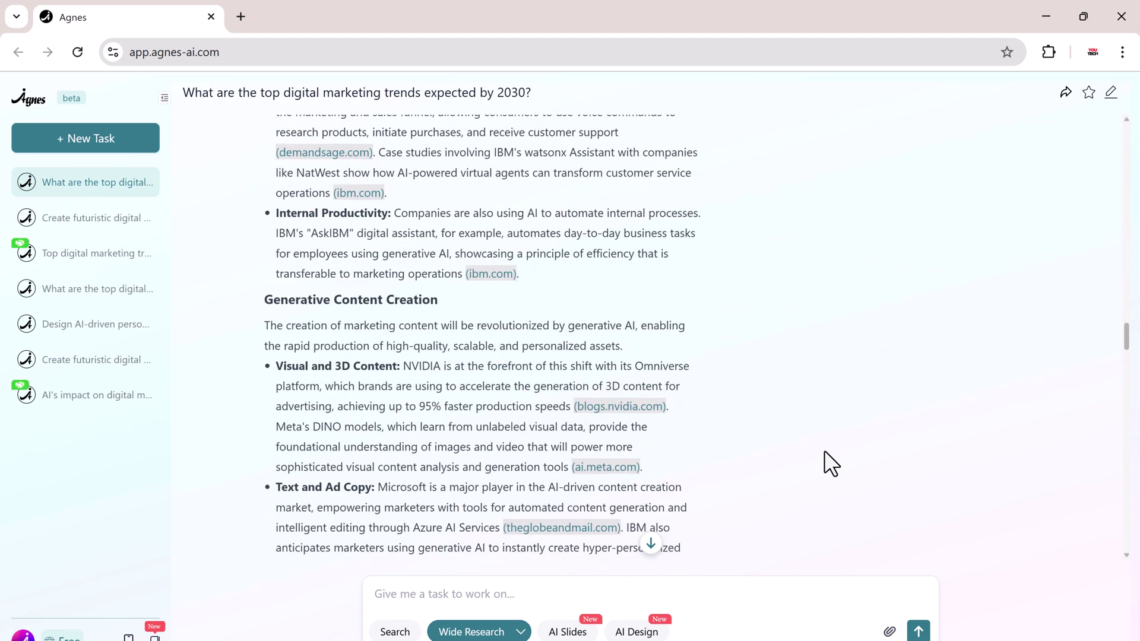
scroll(823, 451, down, 10)
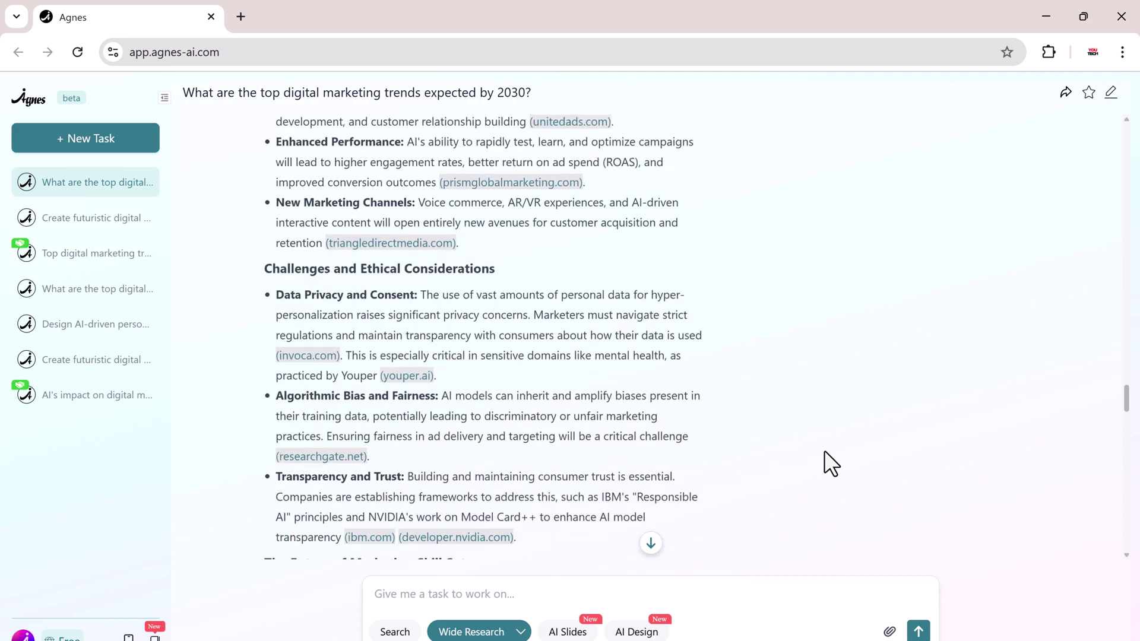
scroll(824, 450, down, 12)
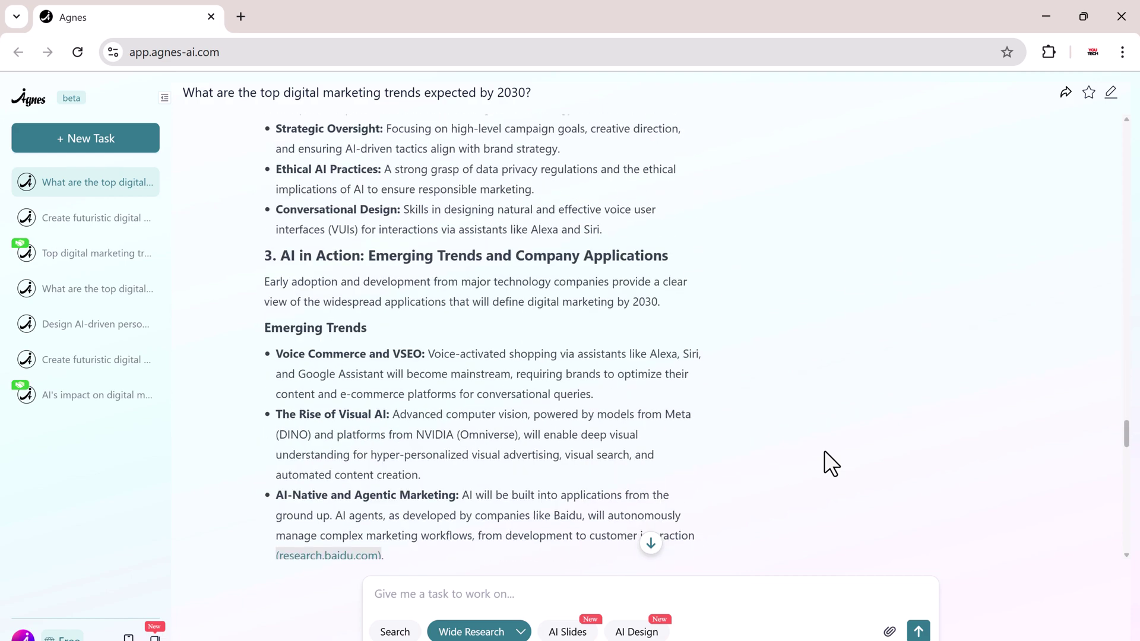
scroll(823, 449, down, 11)
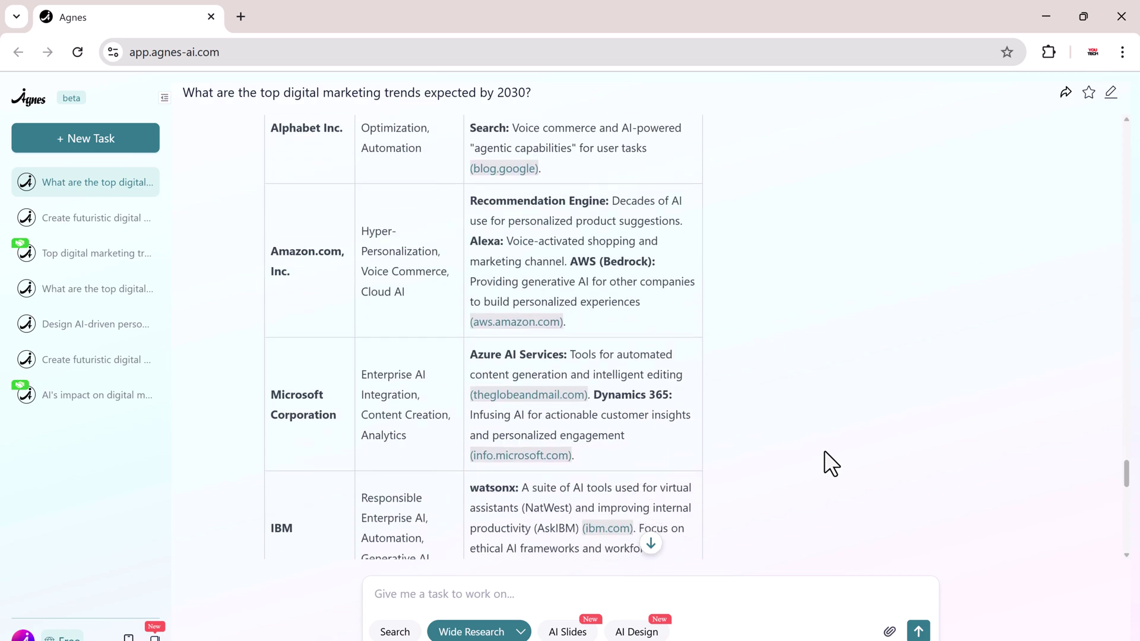
scroll(824, 450, down, 10)
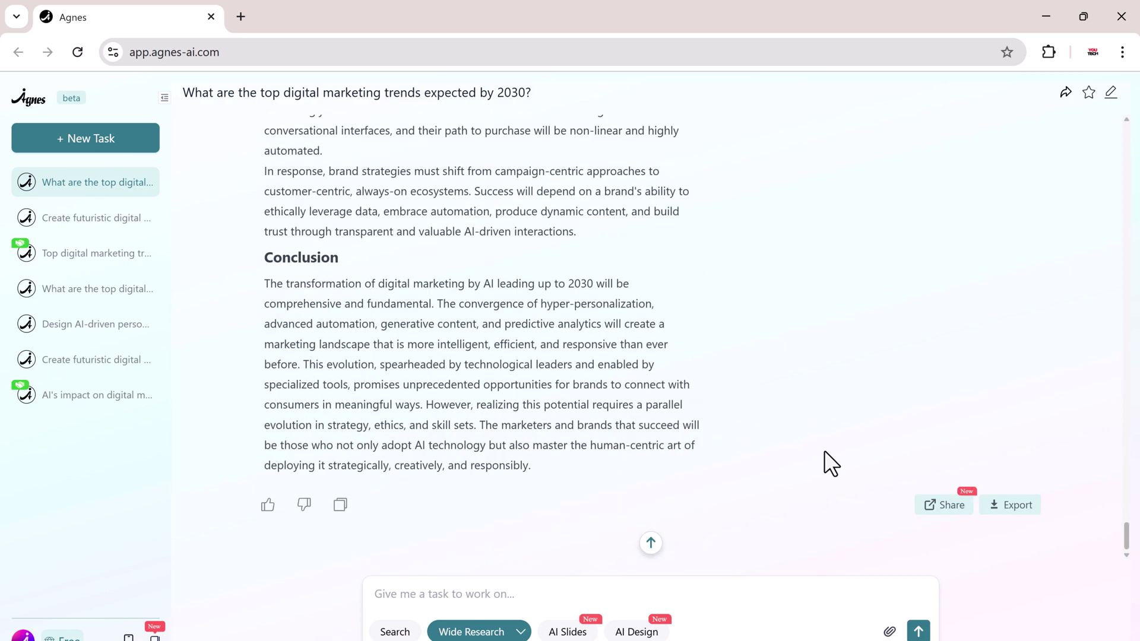
Request a six-slide AI Slides deck on AI in digital marketing by 2030 and approve its outline.
click(549, 629)
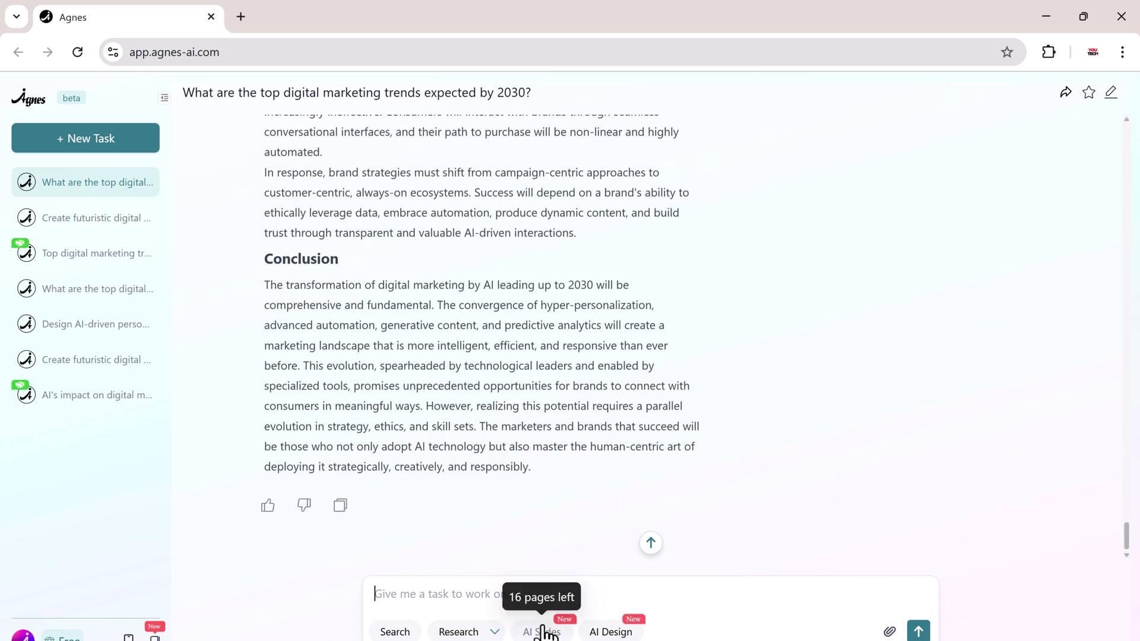
text(Based on the result of wide research generate 6-slides presentation about the future of digital marketing in 2023)
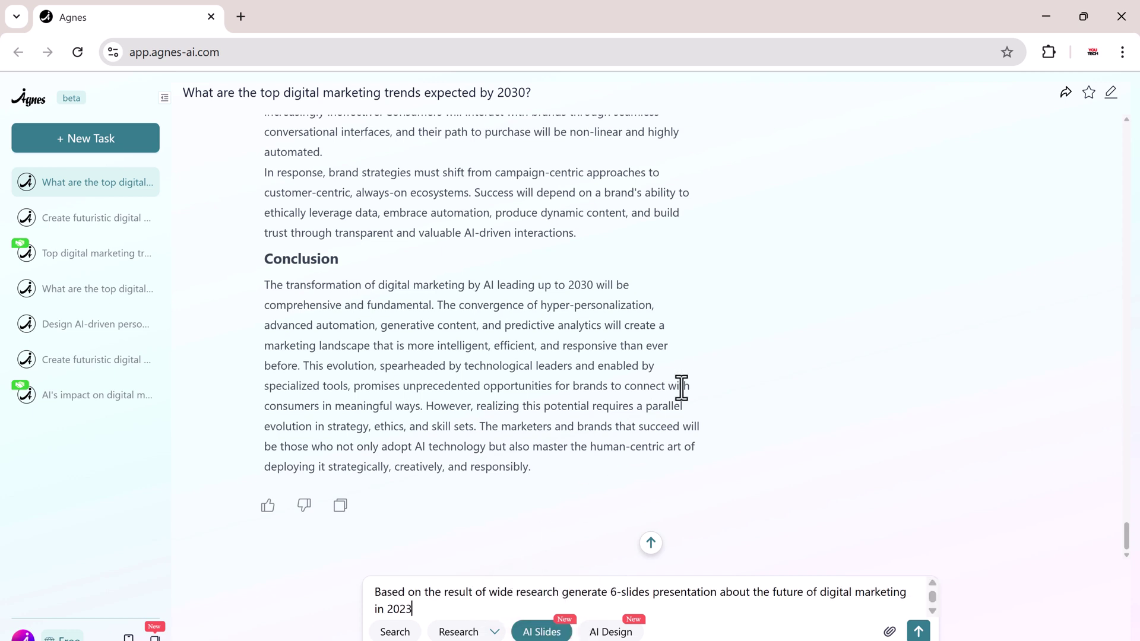
key(Return)
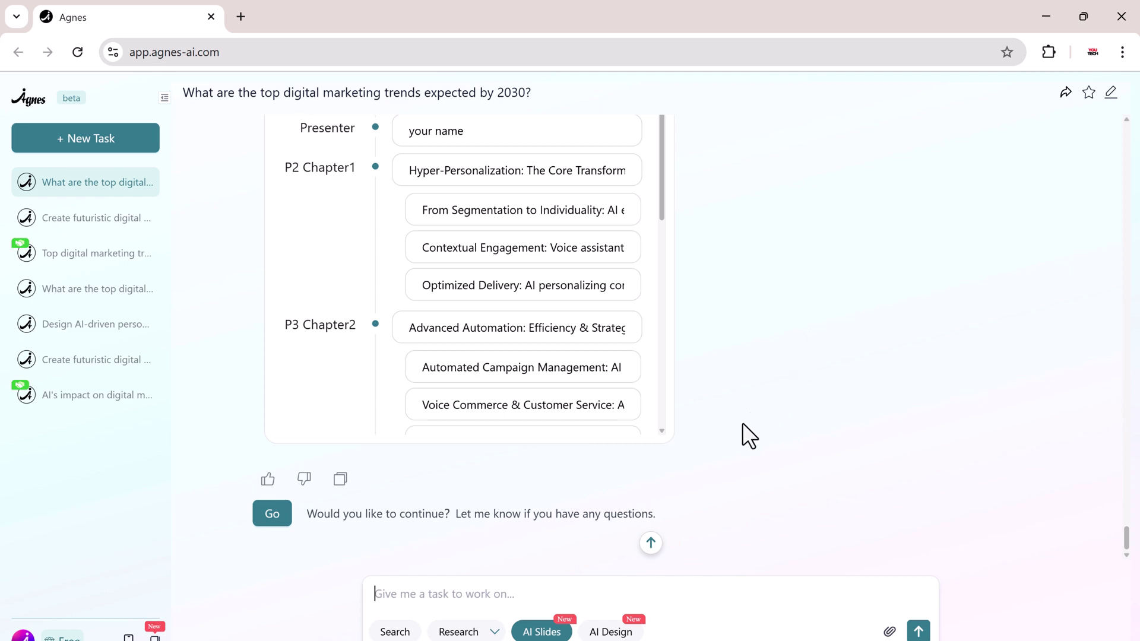
click(273, 514)
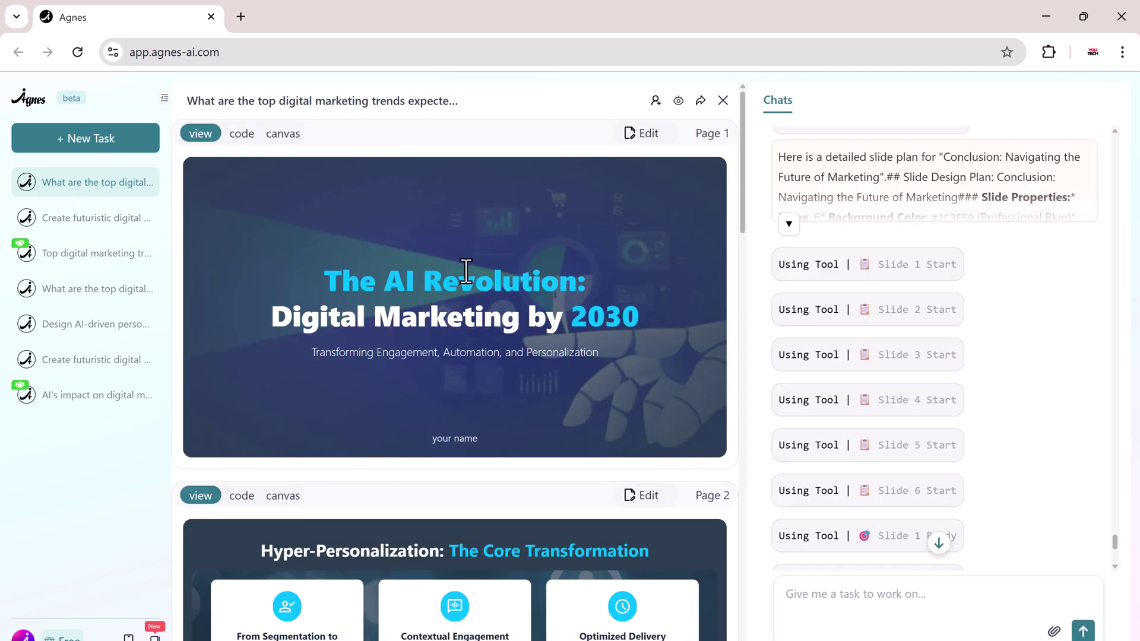
scroll(534, 318, down, 7)
scroll(534, 317, down, 10)
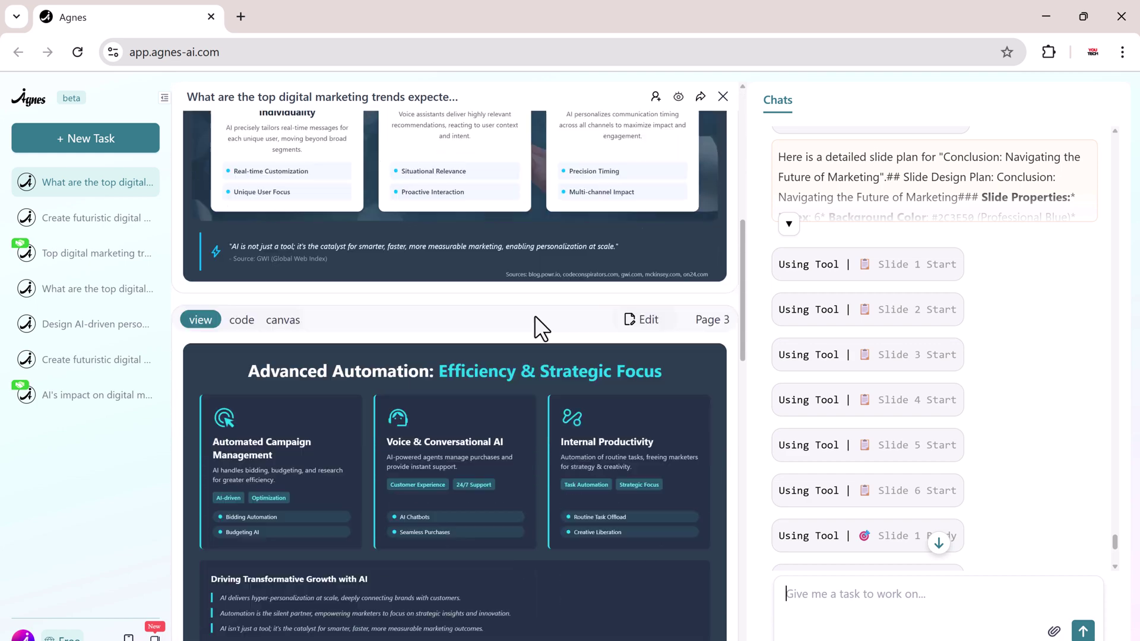
scroll(534, 315, down, 10)
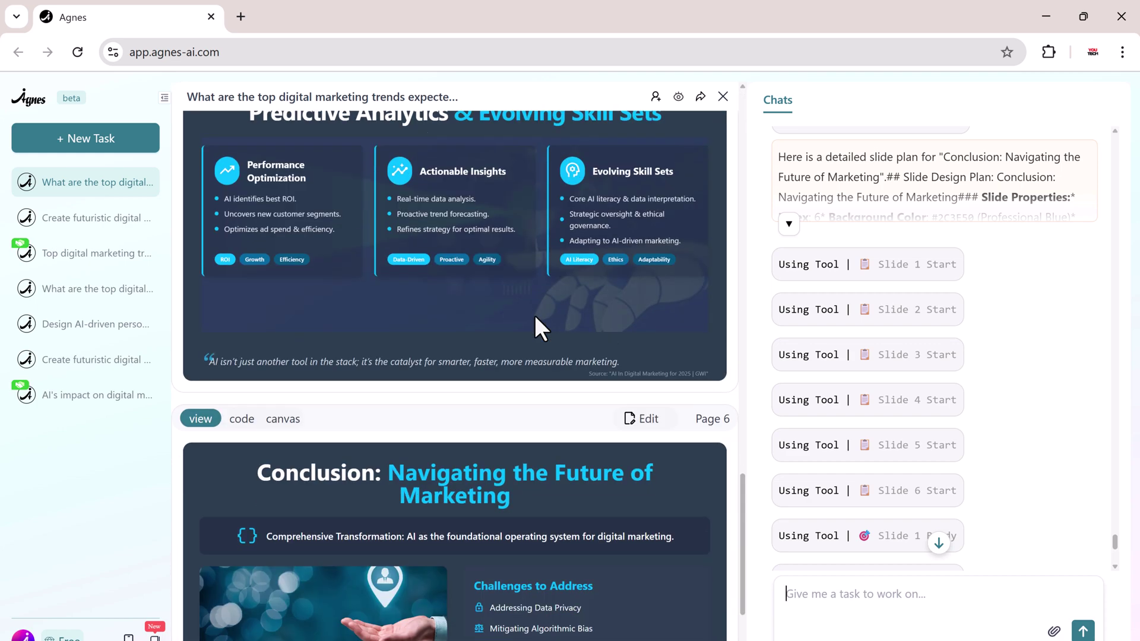
scroll(534, 314, up, 10)
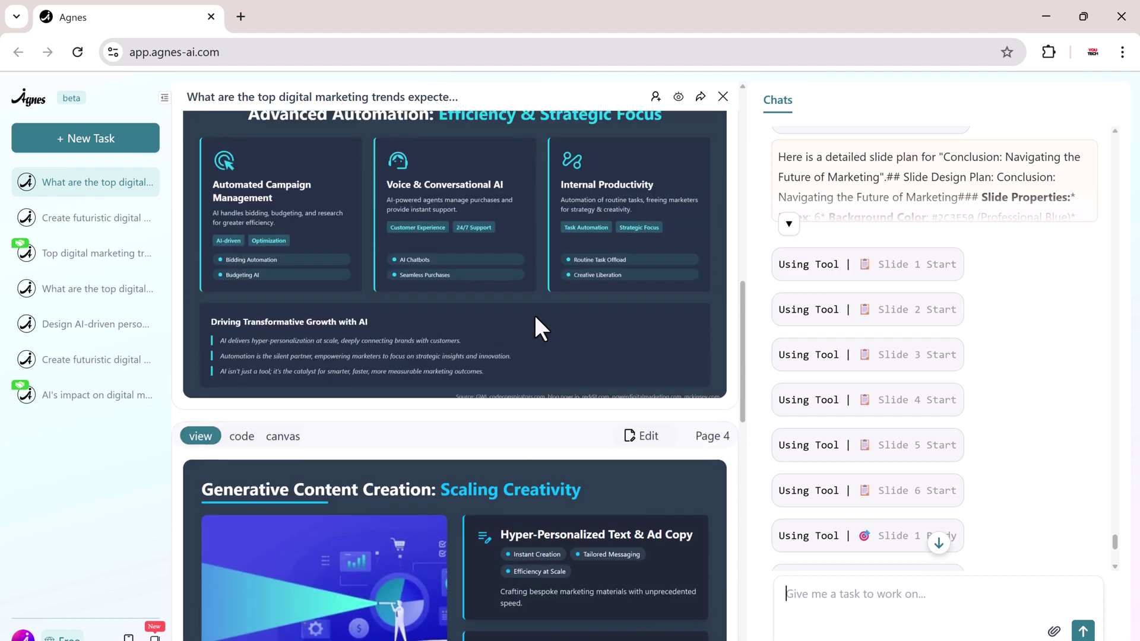
scroll(534, 314, up, 3)
scroll(534, 314, down, 7)
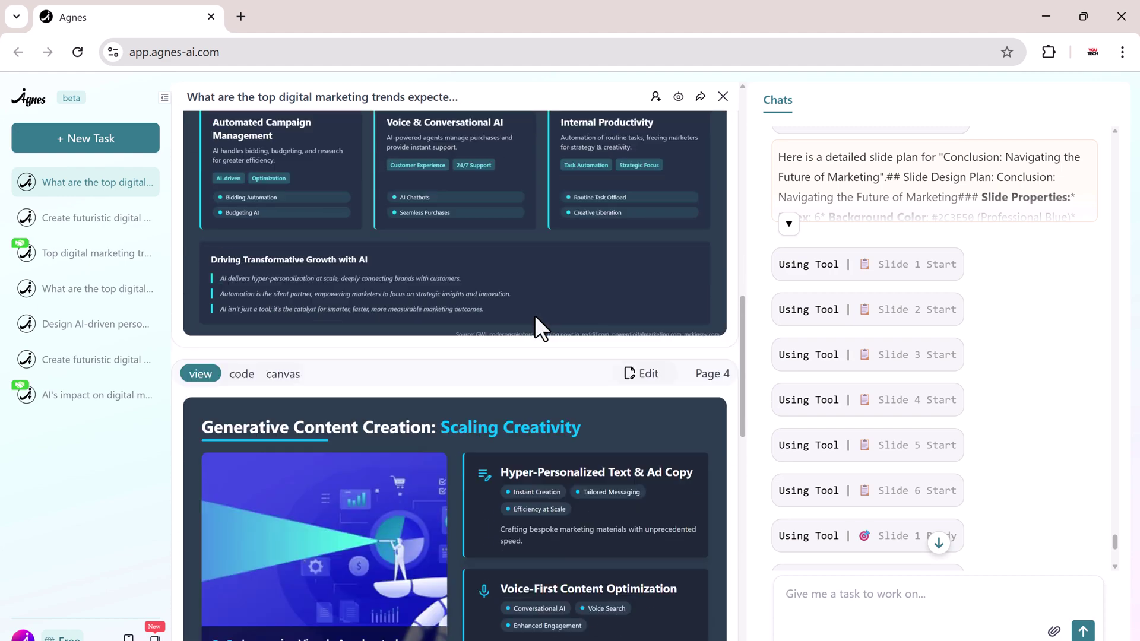
click(644, 161)
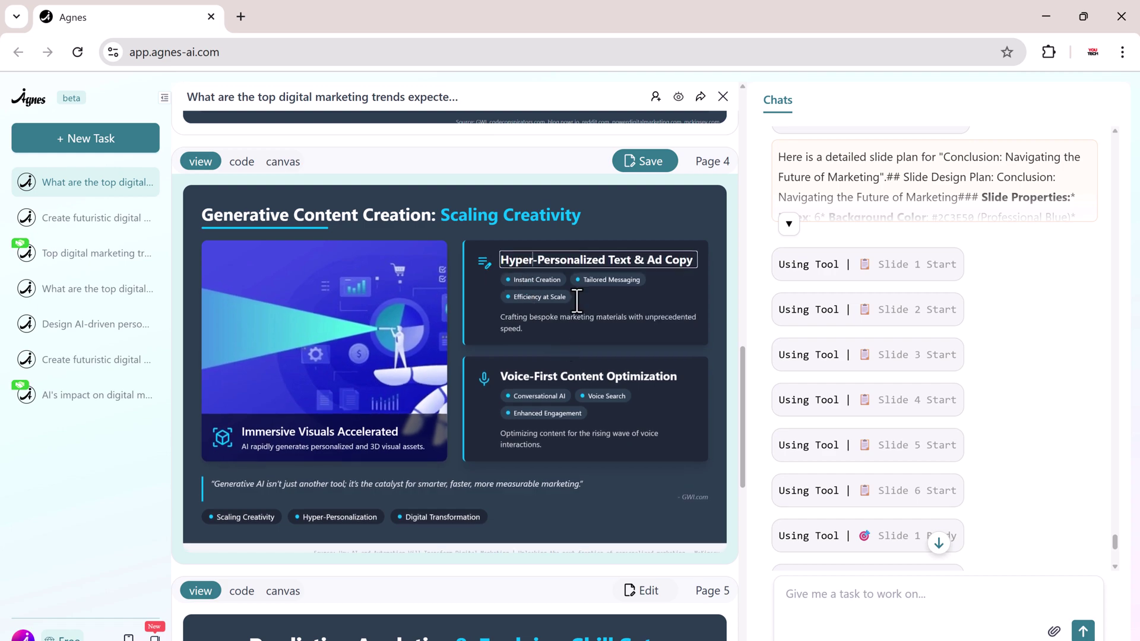
click(644, 164)
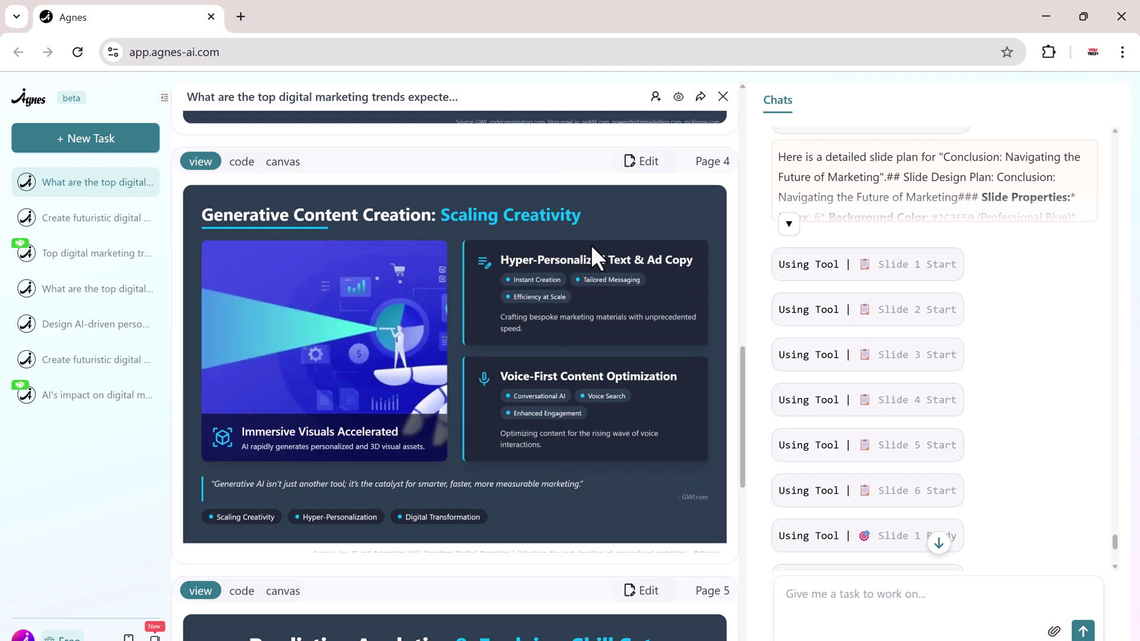
scroll(590, 244, up, 7)
scroll(591, 250, up, 9)
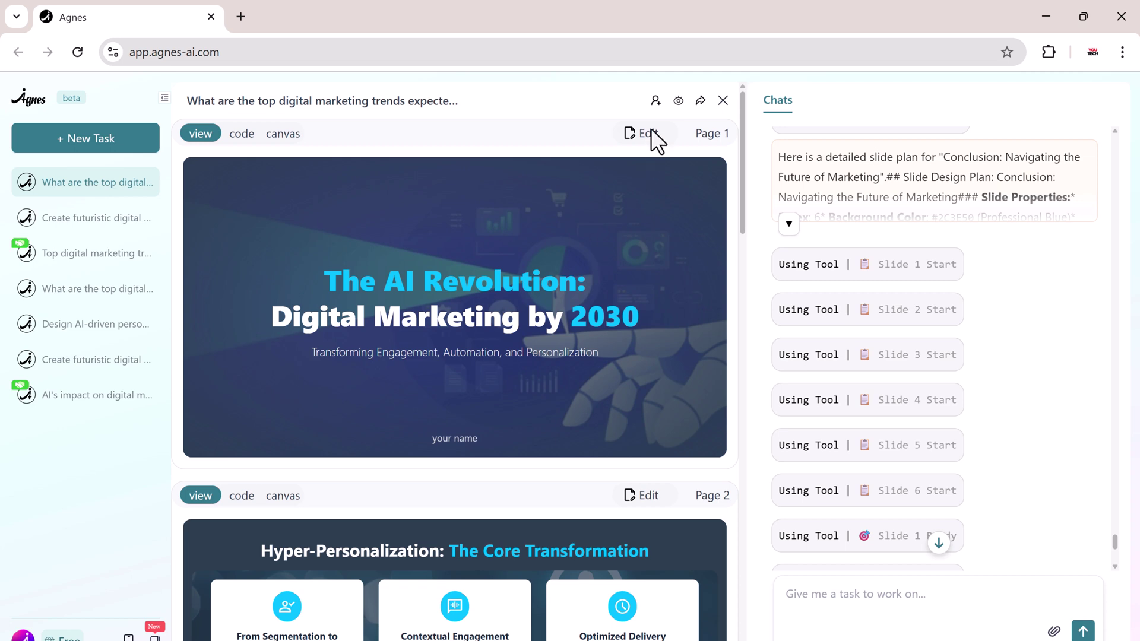
Invite a collaborator by e-mail with Editor access, then open the deck in the preview viewer.
click(655, 100)
click(636, 183)
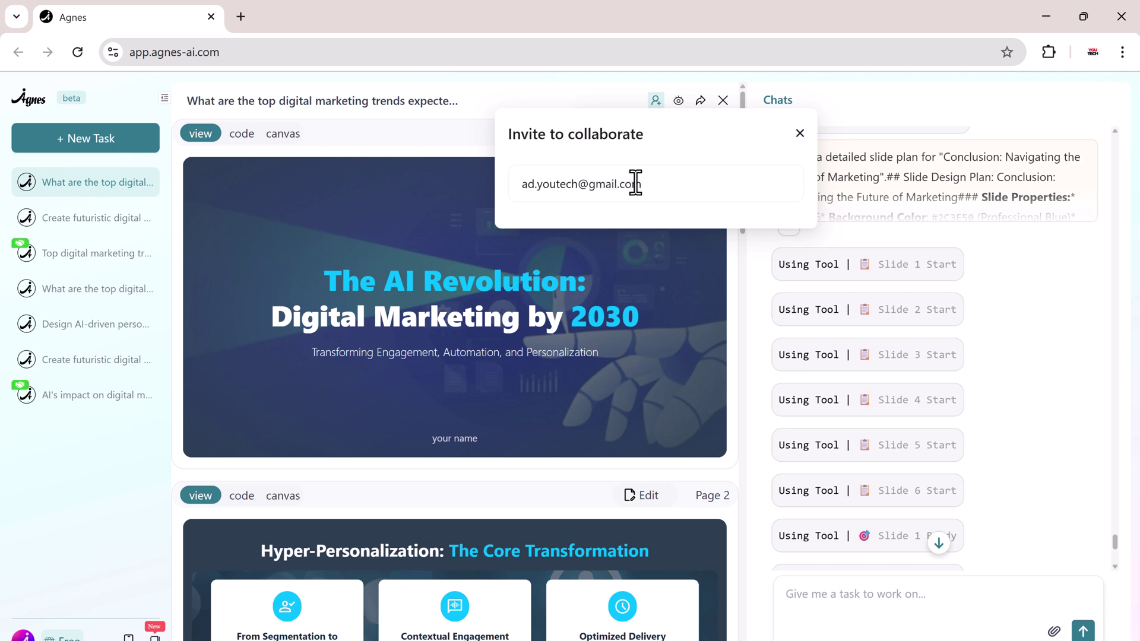
key(Return)
click(784, 263)
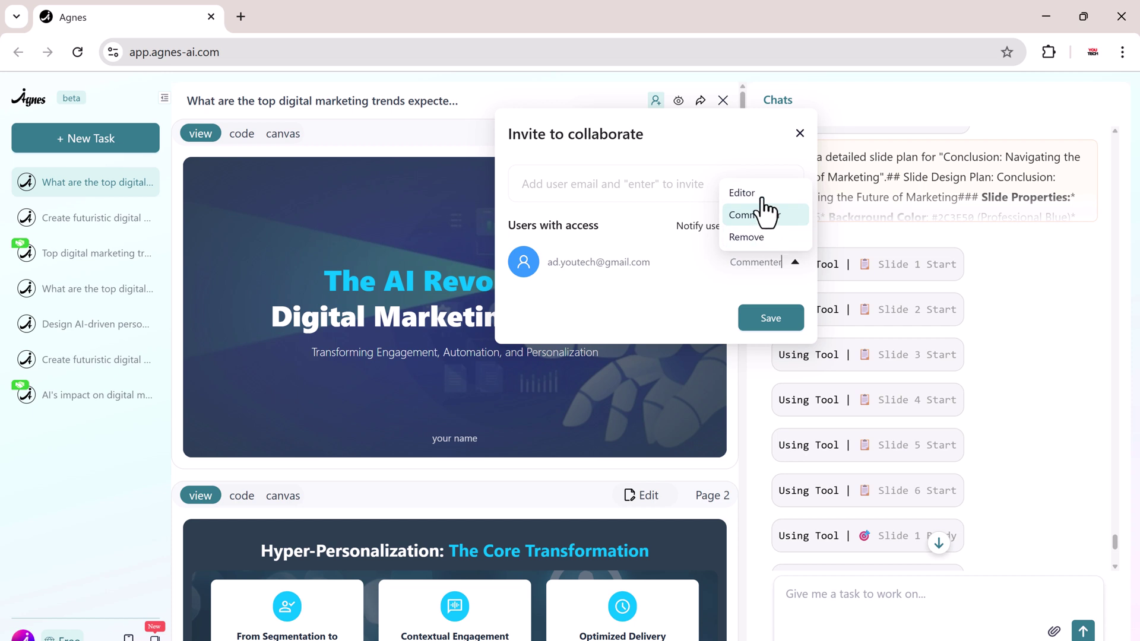
click(743, 192)
click(770, 321)
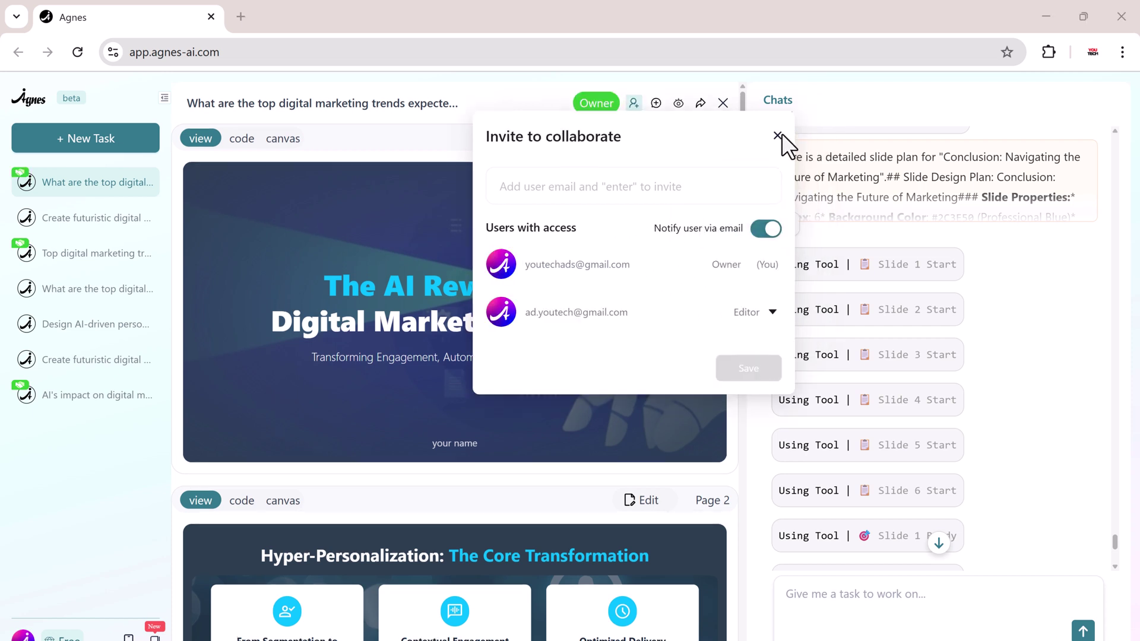
click(776, 136)
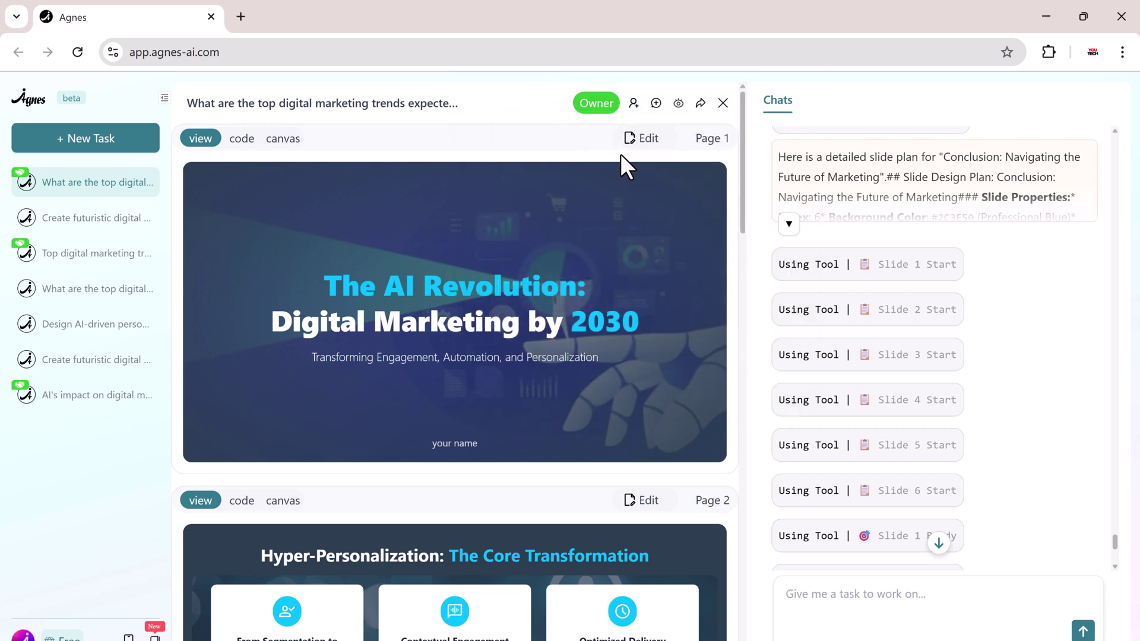
click(678, 104)
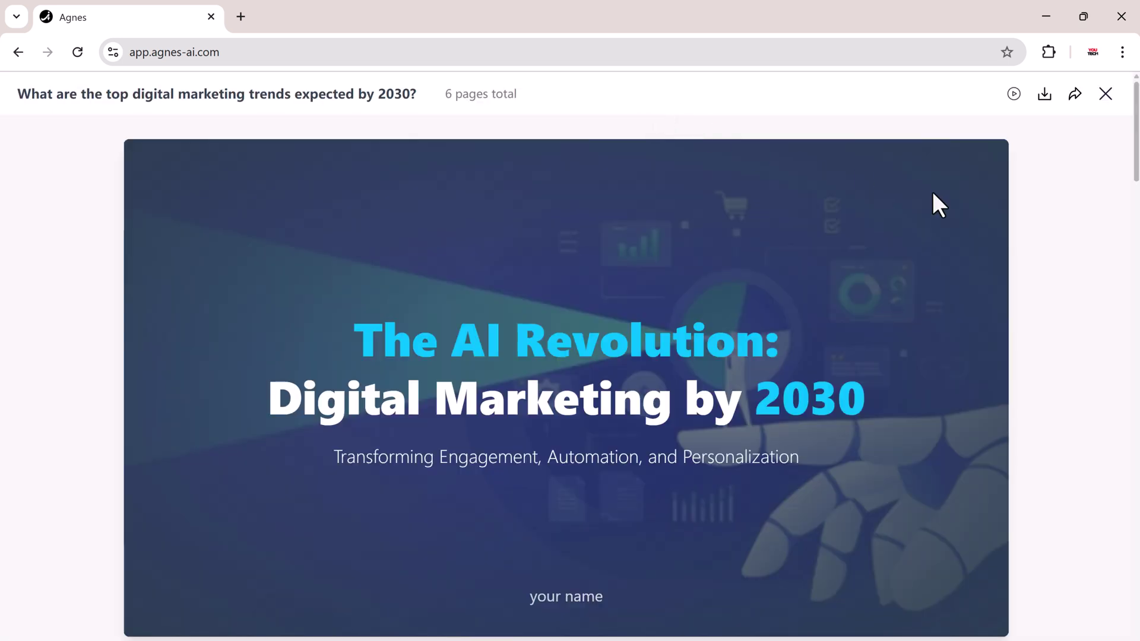
scroll(1083, 240, down, 8)
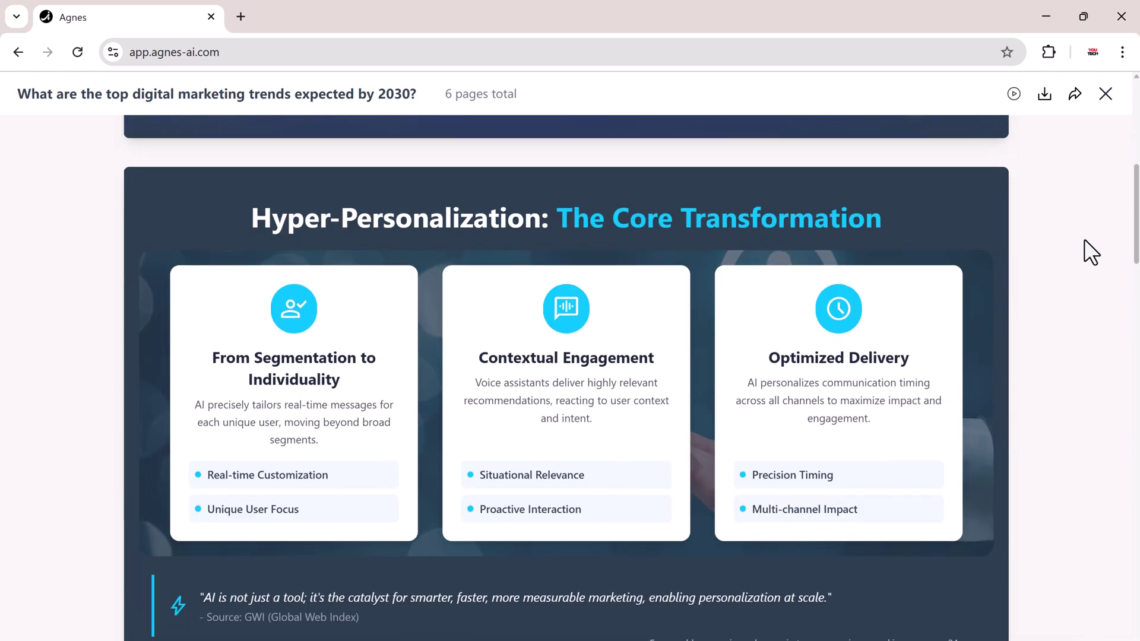
scroll(1083, 239, down, 1)
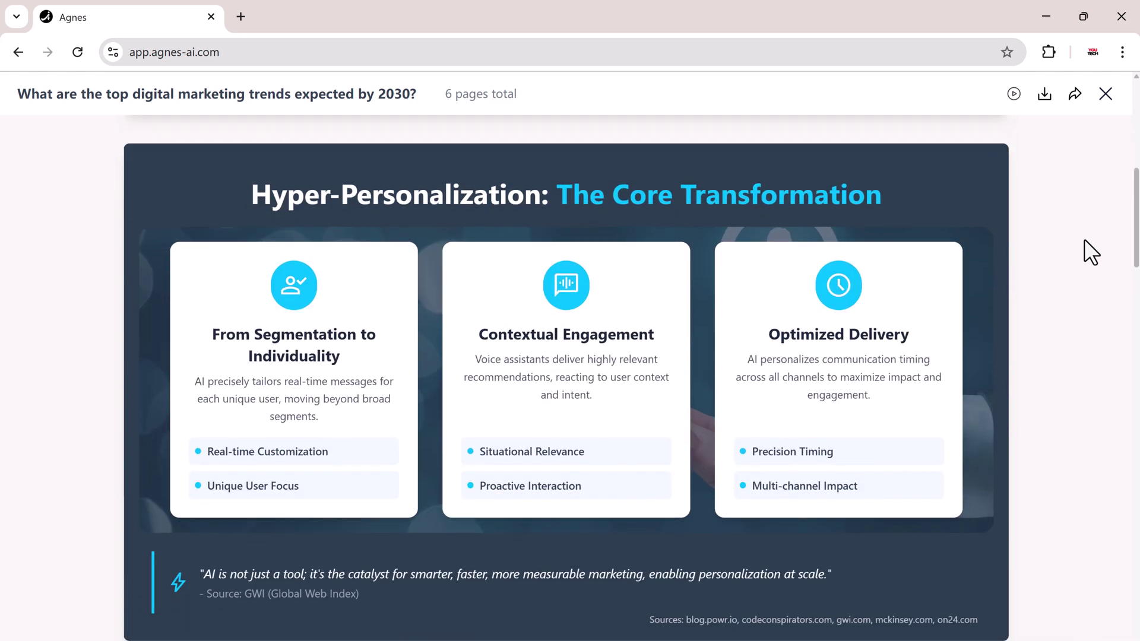
scroll(1084, 239, down, 9)
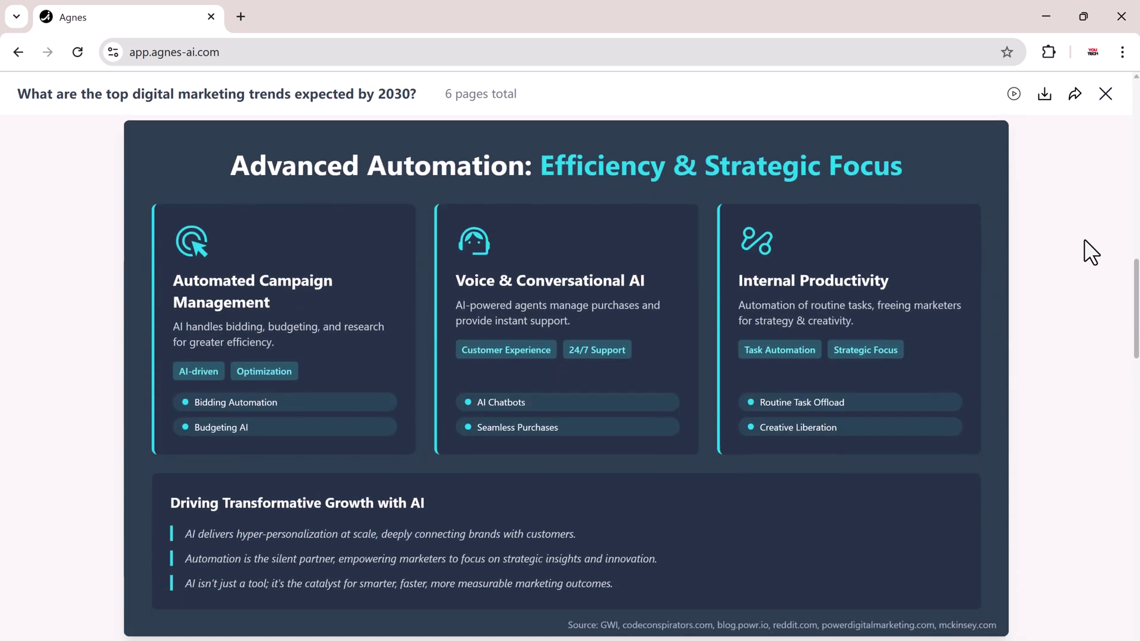
scroll(1084, 240, down, 7)
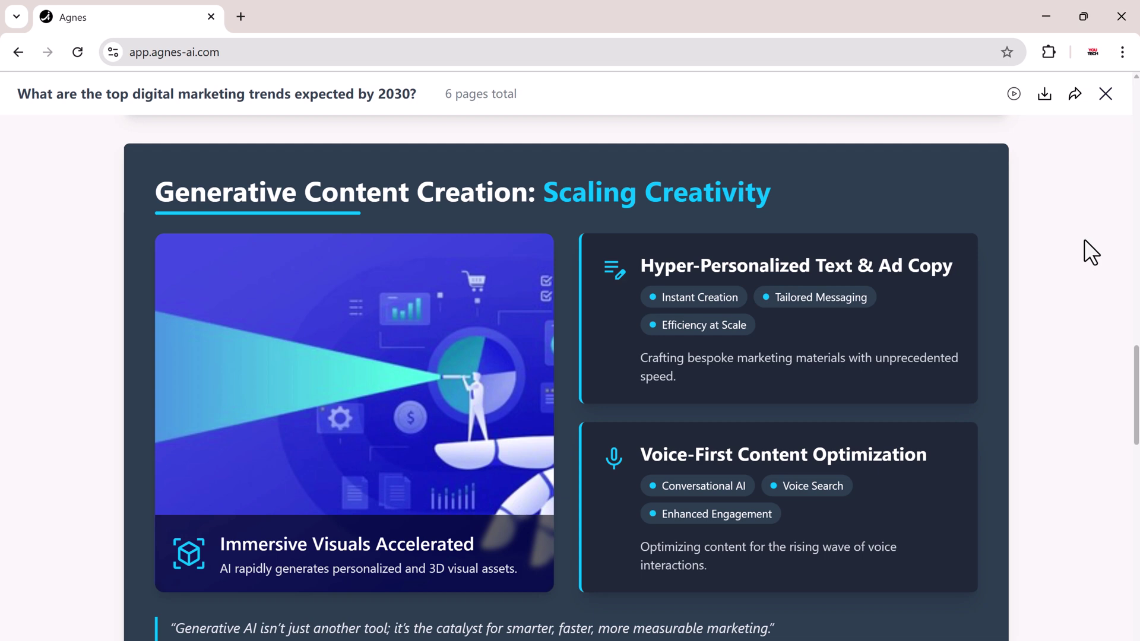
scroll(1084, 238, down, 9)
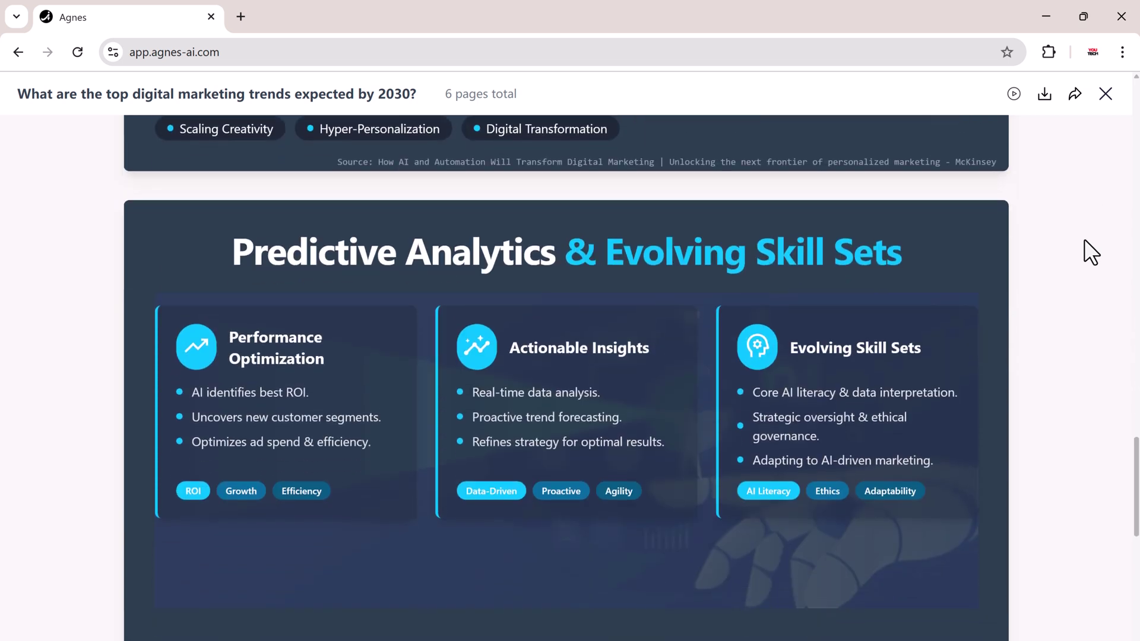
scroll(1084, 239, down, 7)
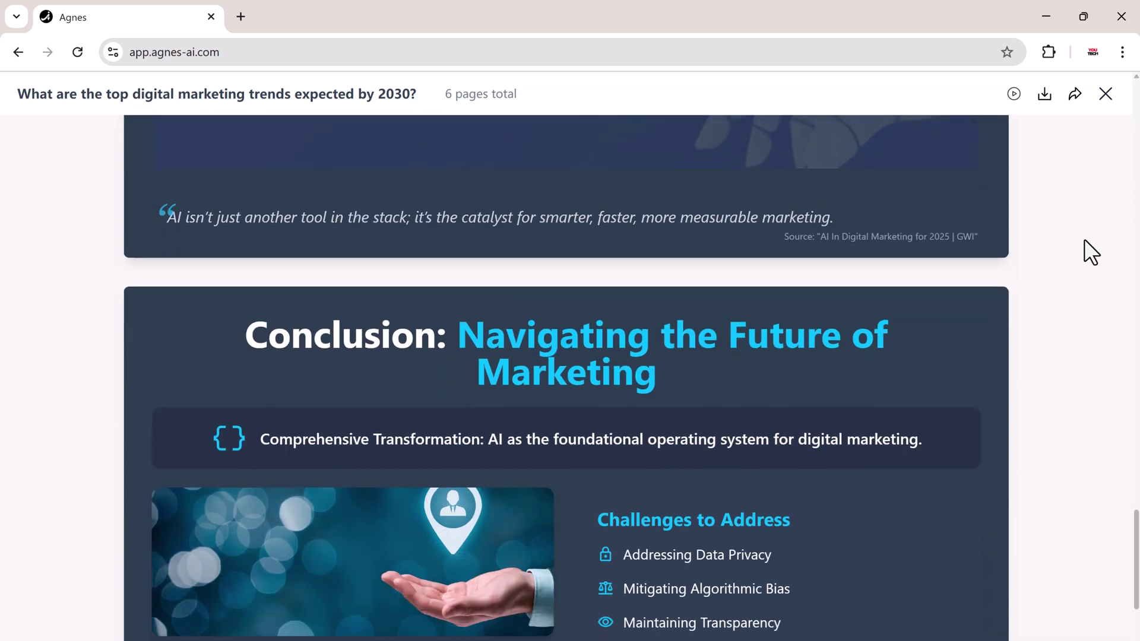
scroll(1083, 238, down, 3)
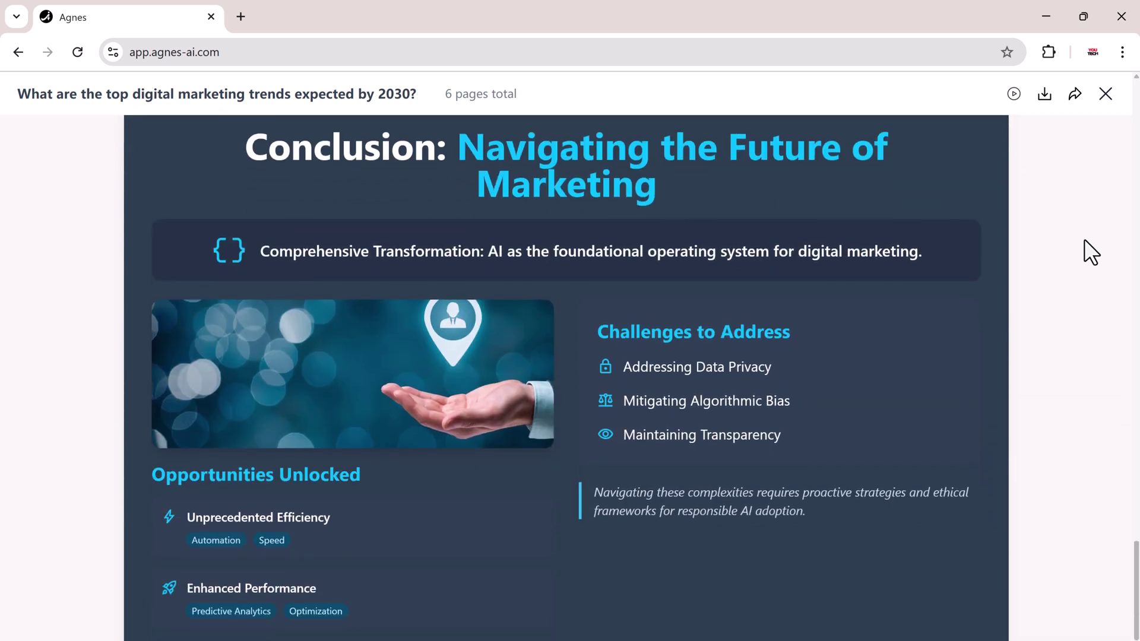
scroll(1084, 238, up, 20)
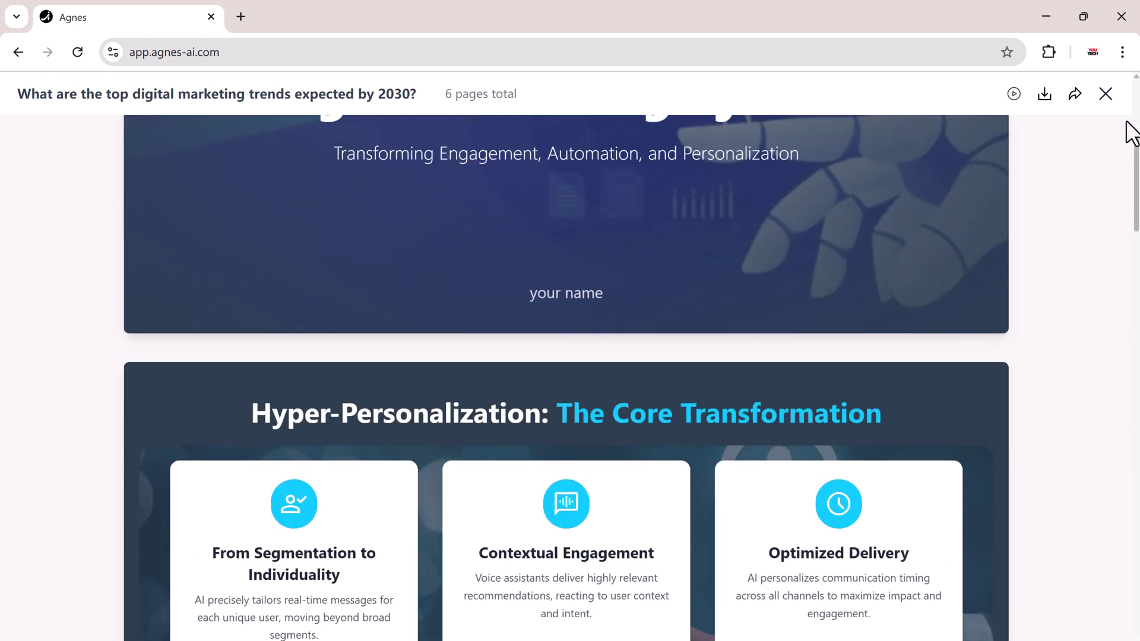
Start an AI Design task for a futuristic 'The Future of Digital Marketing in 2030' poster and approve its outline.
click(1105, 94)
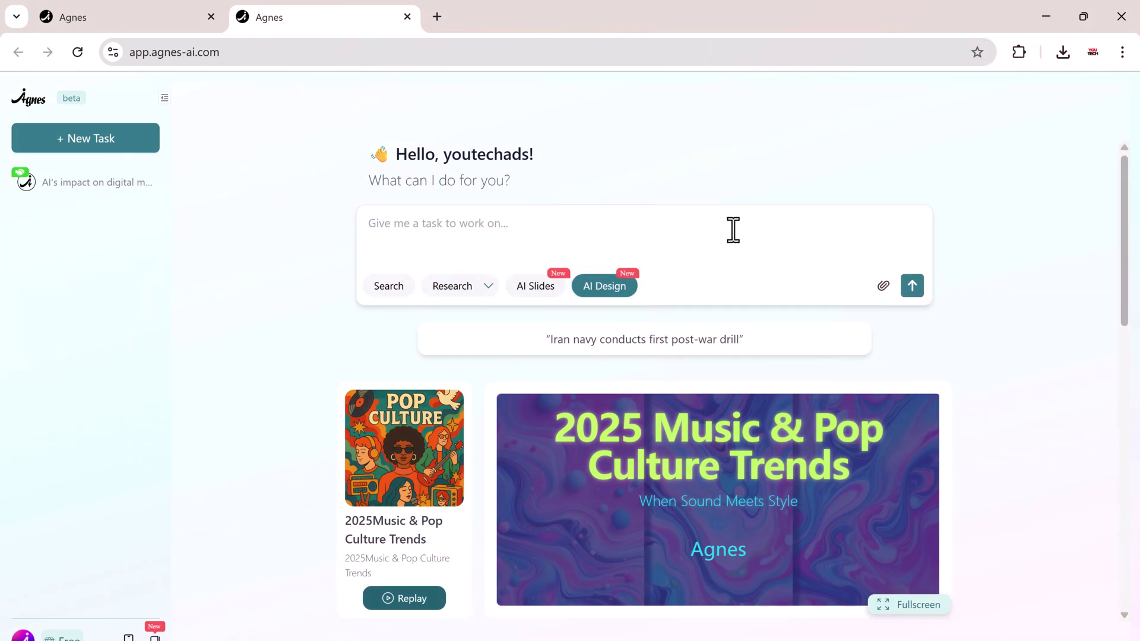
text(Create a futuristic poster about 'The Future of Digital Marketing in 2030' with bold typography, neon gradients, and visuals of AI, data analytics, and social media platforms.)
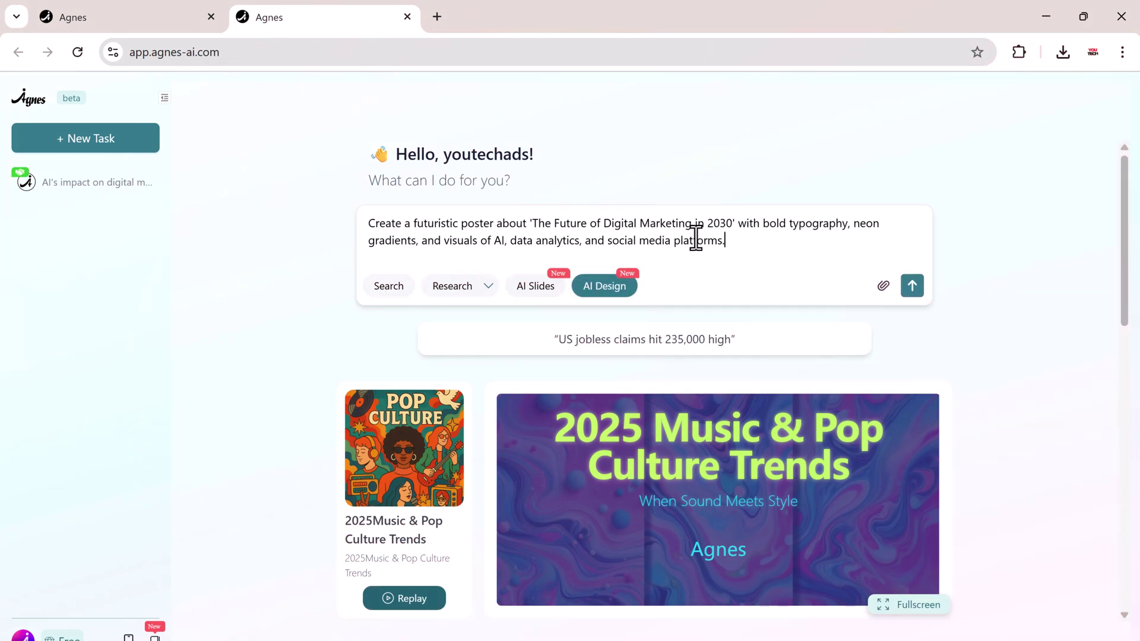
click(917, 293)
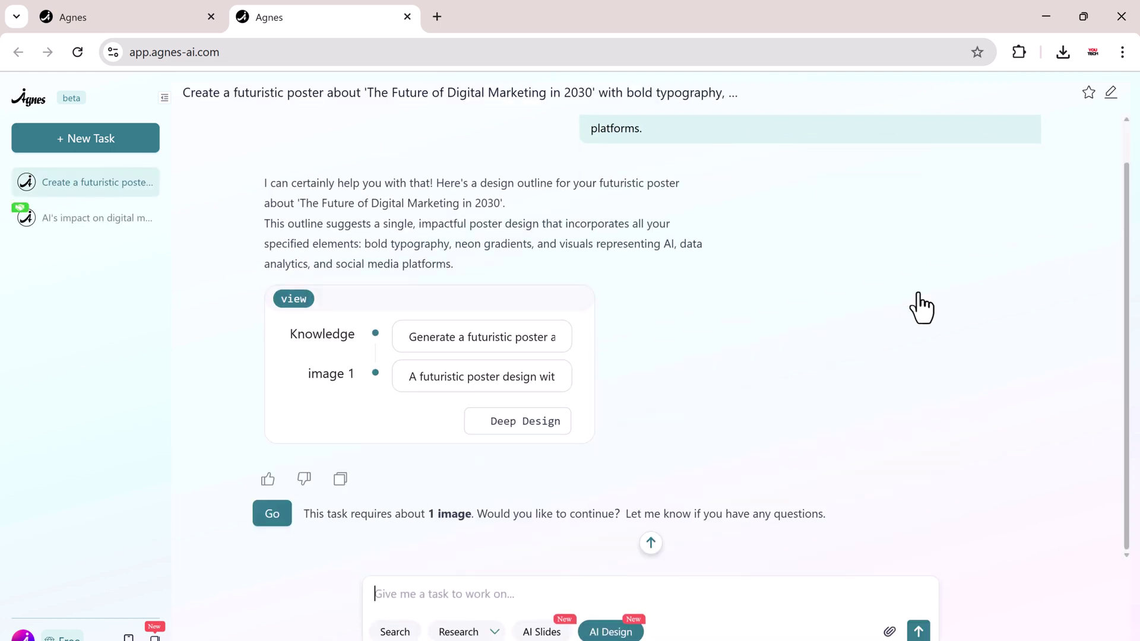
click(271, 515)
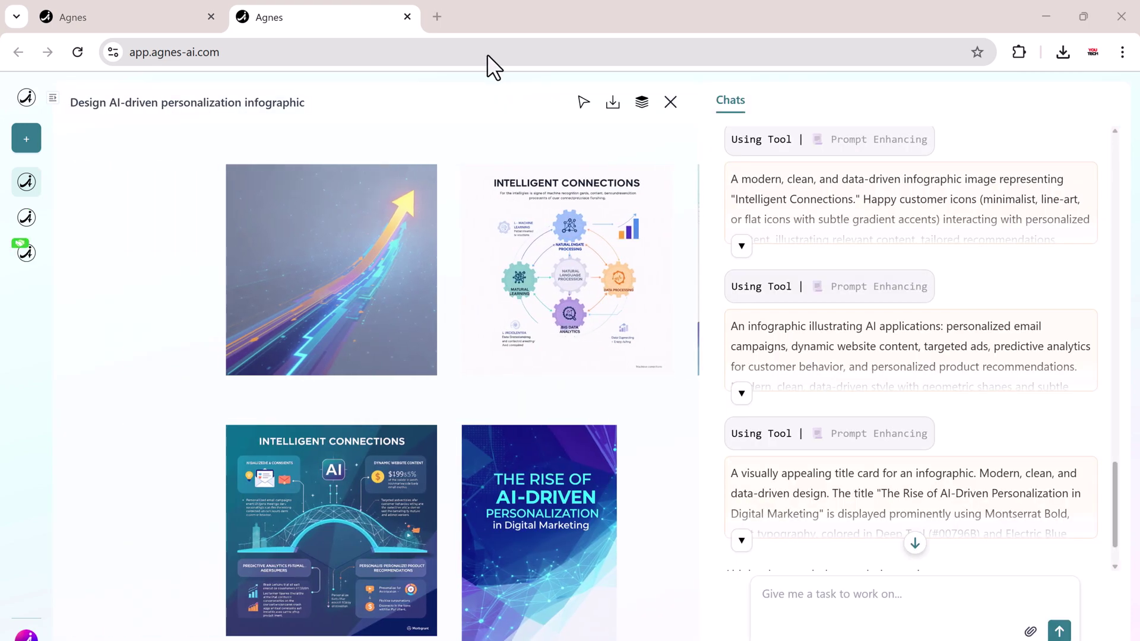
Inspect the generated images: The Future Outlook, the AI-driven personalization title card and Intelligent Connections.
click(386, 259)
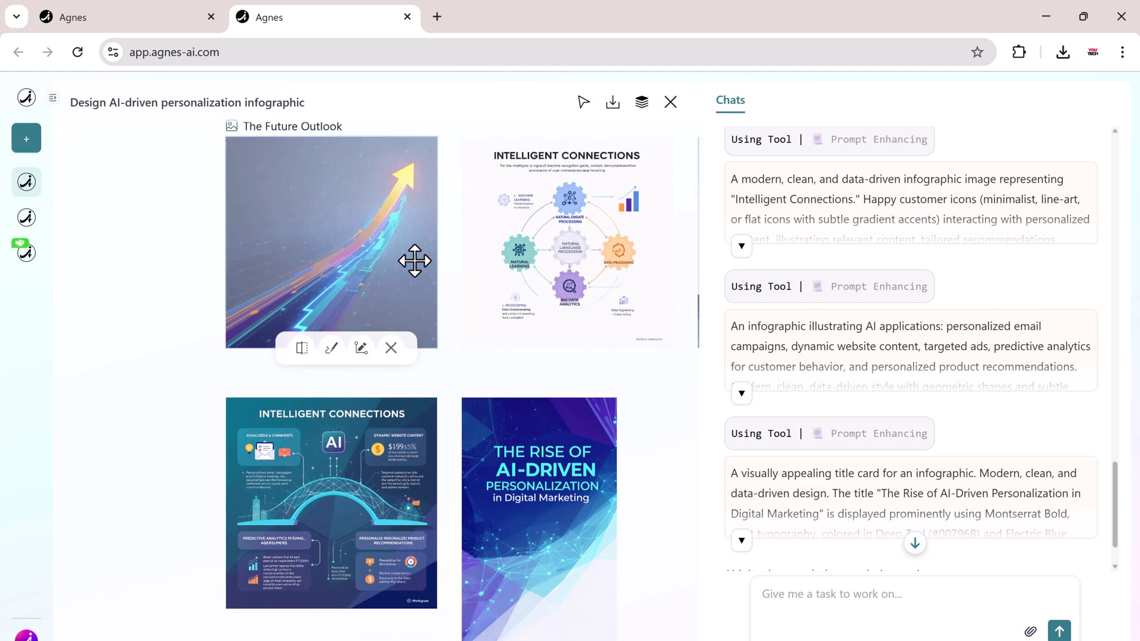
scroll(488, 264, down, 4)
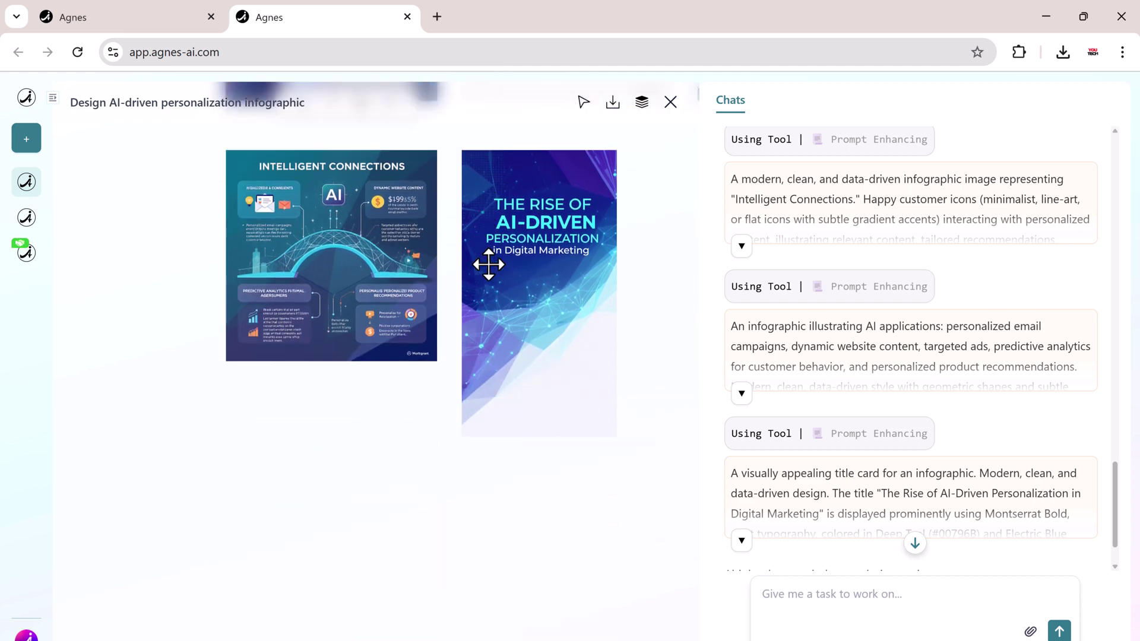
click(488, 264)
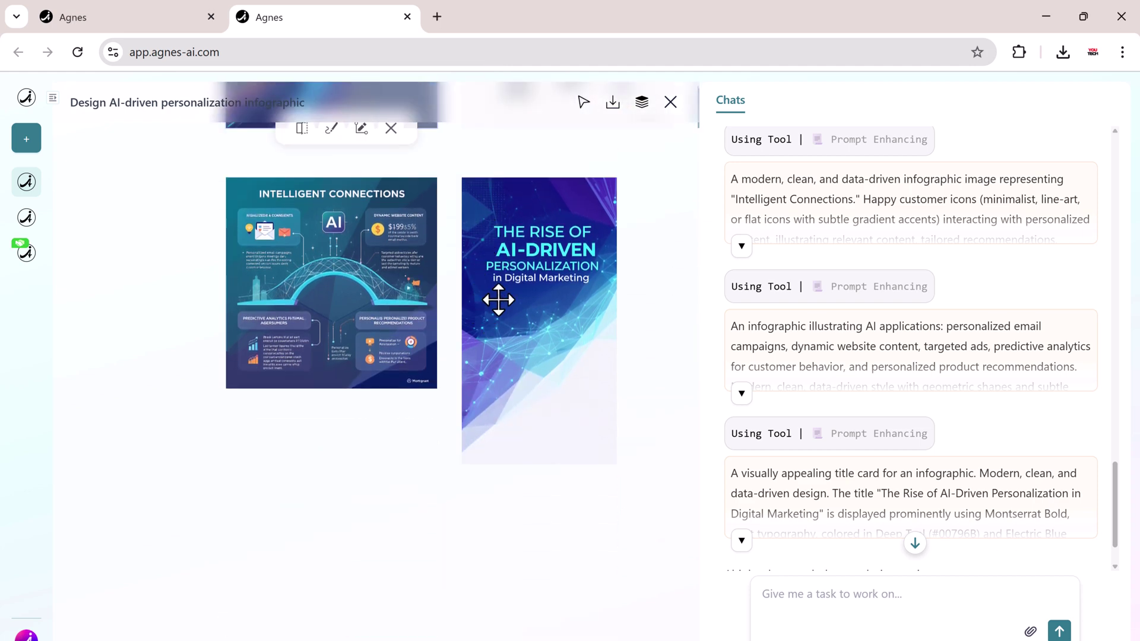
click(370, 241)
scroll(527, 251, up, 4)
scroll(534, 287, down, 1)
click(515, 384)
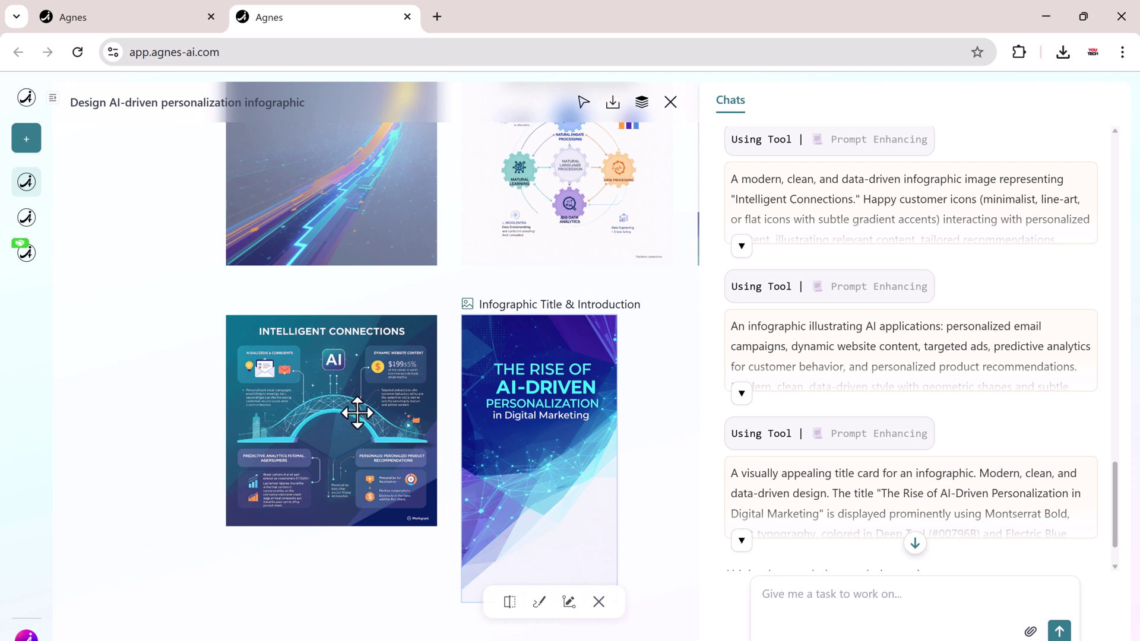
scroll(320, 332, up, 3)
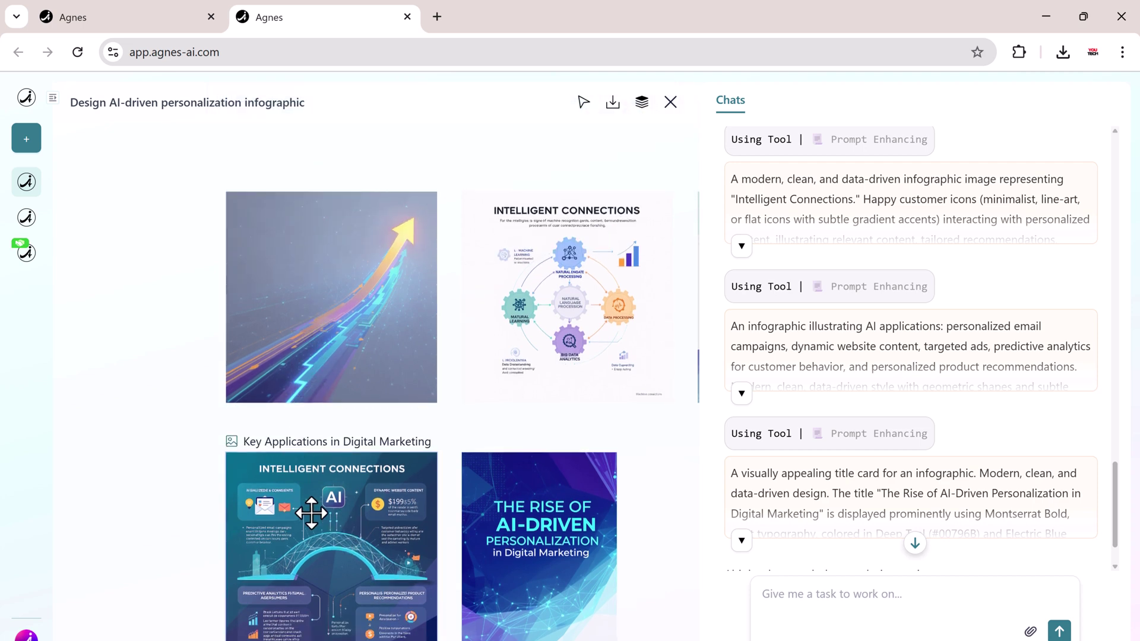
scroll(320, 469, down, 1)
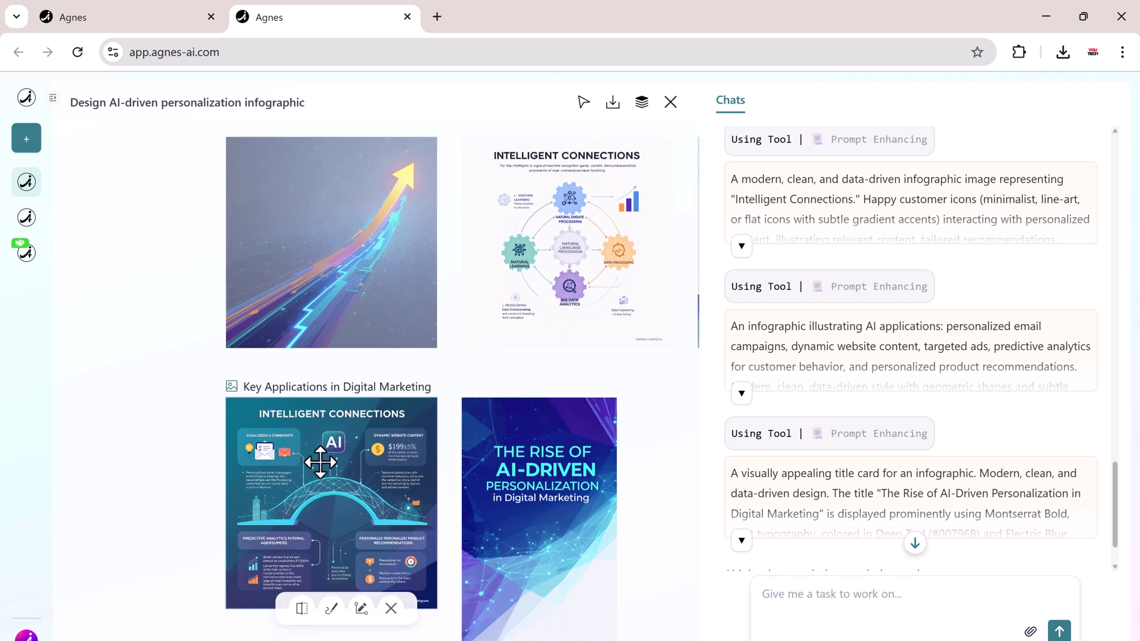
Mark the central AI icon in Intelligent Connections and ask Agnes to replace it with social media icons.
click(301, 609)
drag(317, 429, 349, 454)
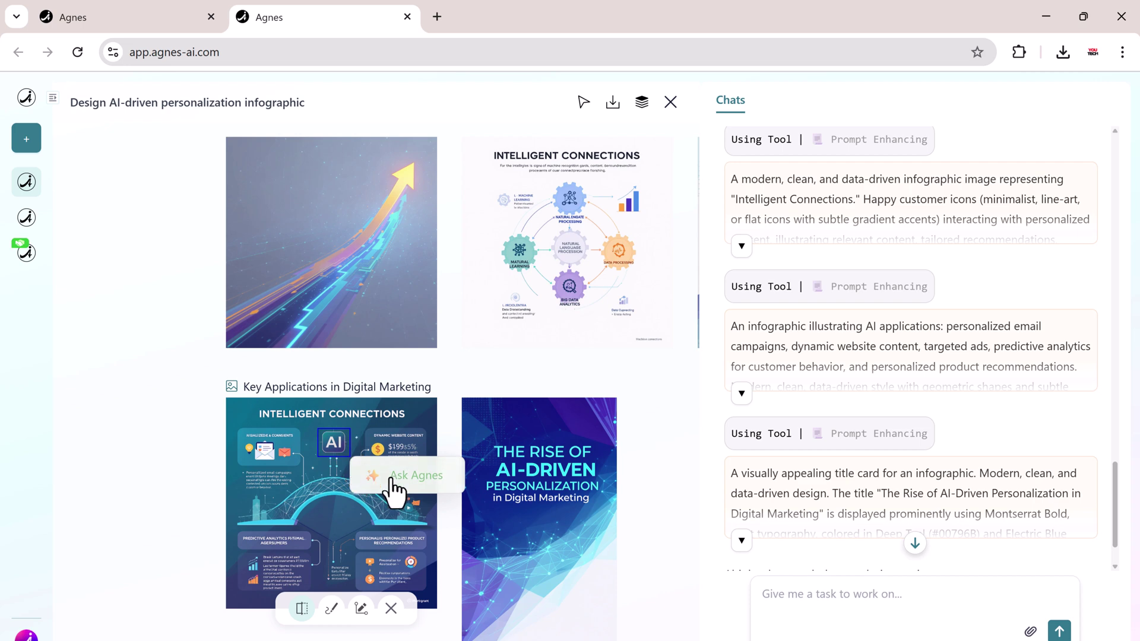
click(402, 489)
text(Replace the icon with Social media icons)
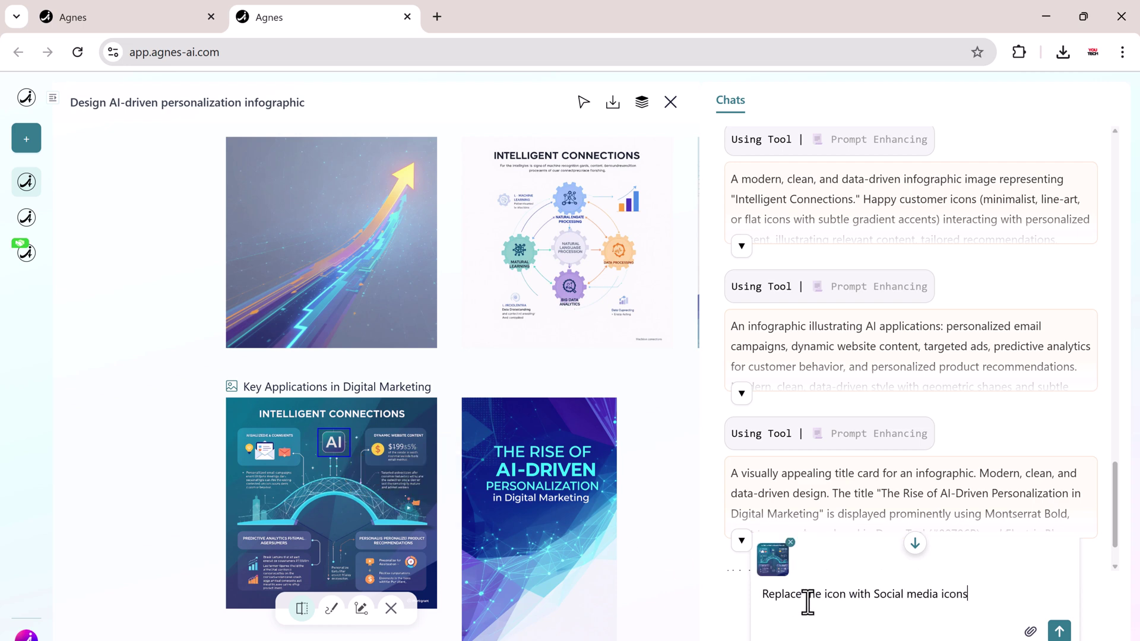
key(Return)
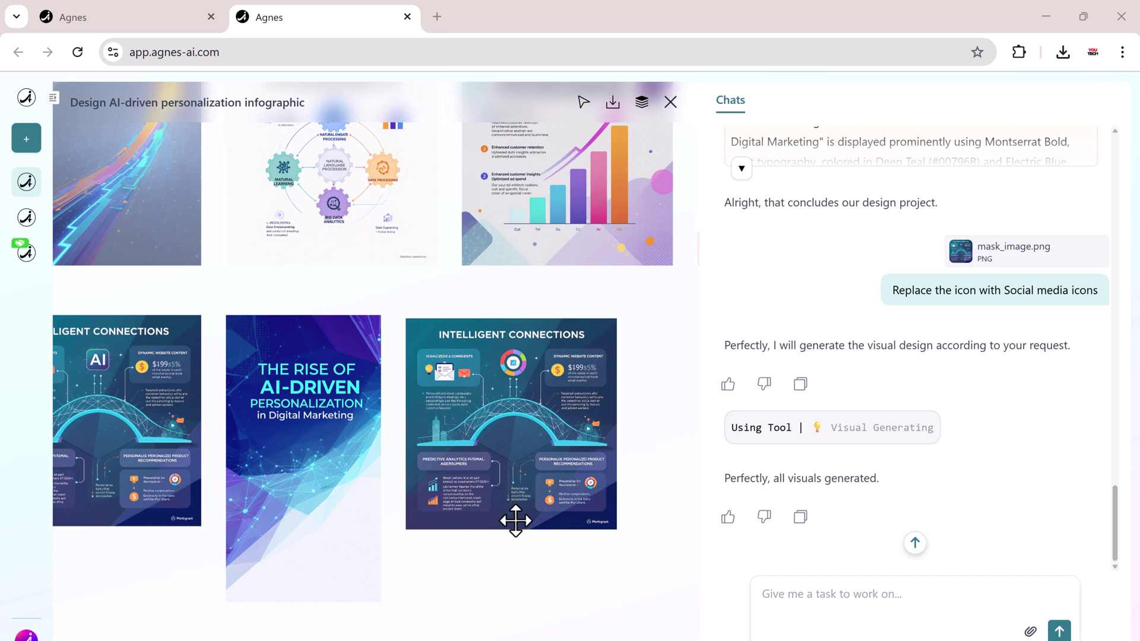
scroll(517, 531, up, 3)
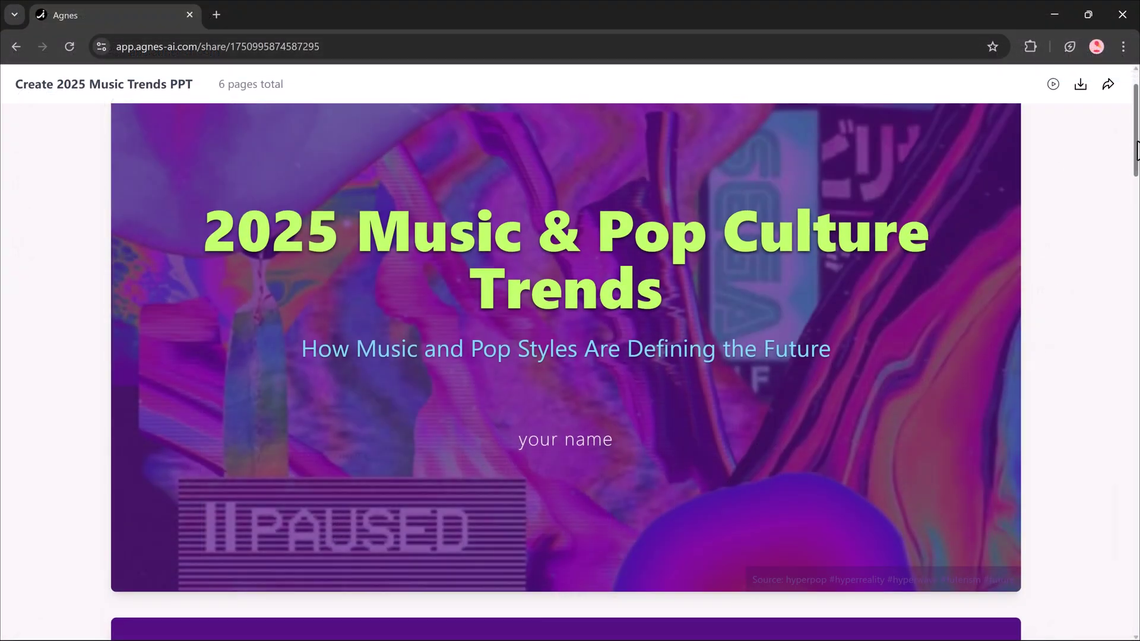
mouse_move(1136, 150)
mouse_down()
mouse_move(1136, 628)
mouse_move(1136, 136)
mouse_up()
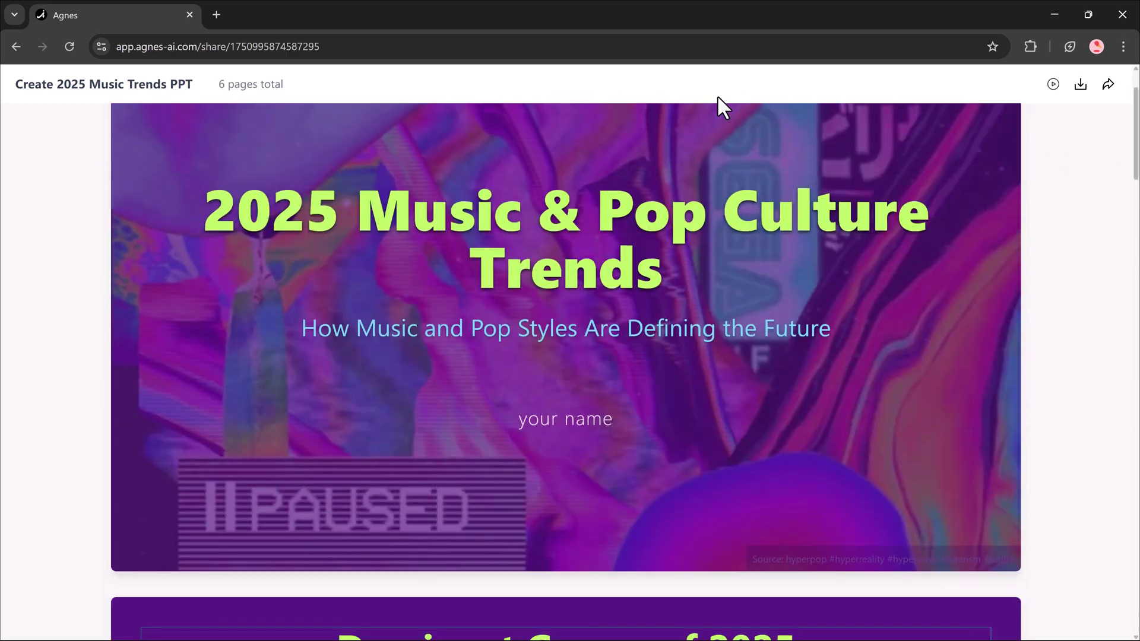